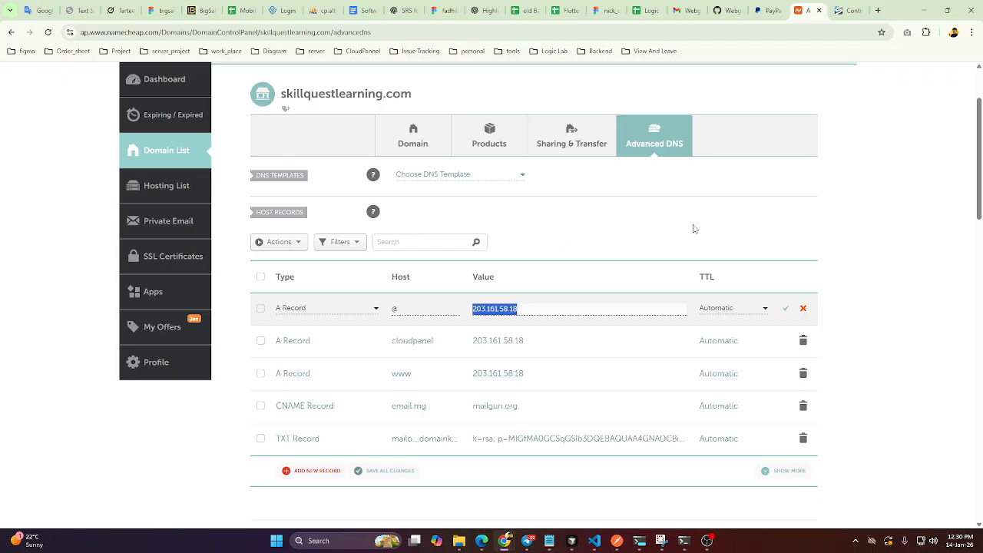
Log in to the VPS control panel with the saved credentials and open the management page of server1.skillquestlearning.com from the virtual servers list.
left_click(847, 11)
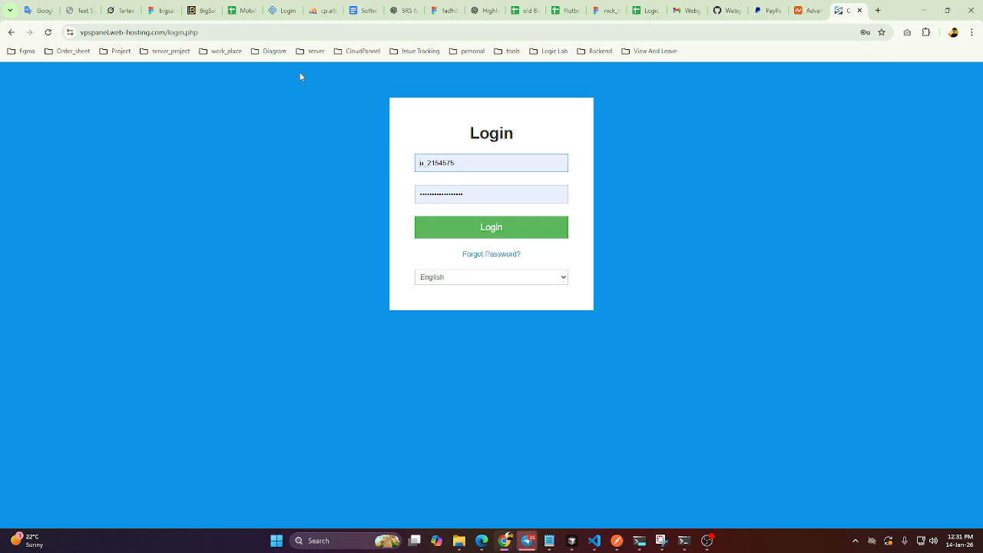
left_click(519, 236)
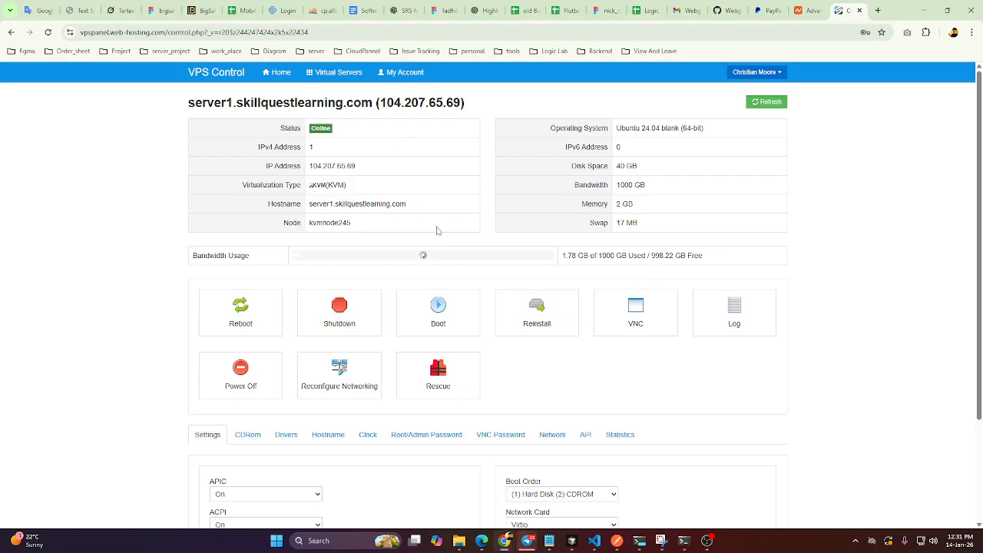
scroll(473, 309, "down", 1)
scroll(467, 336, "down", 1)
scroll(461, 342, "up", 2)
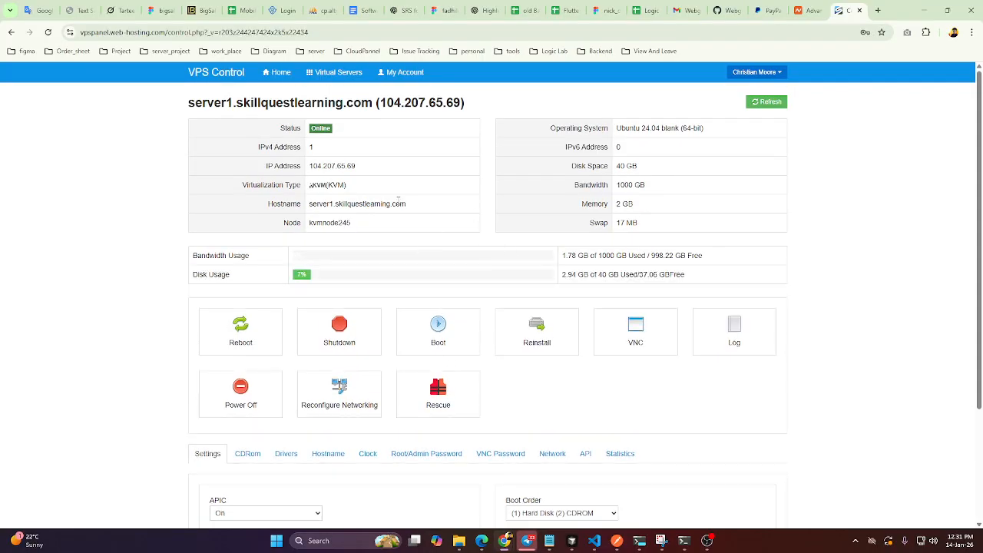
left_click(325, 72)
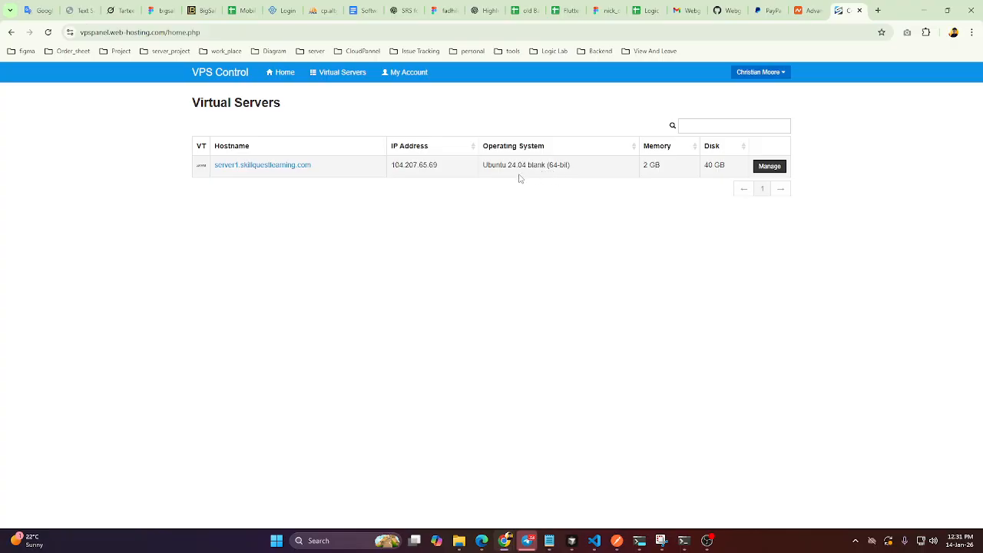
left_click(767, 169)
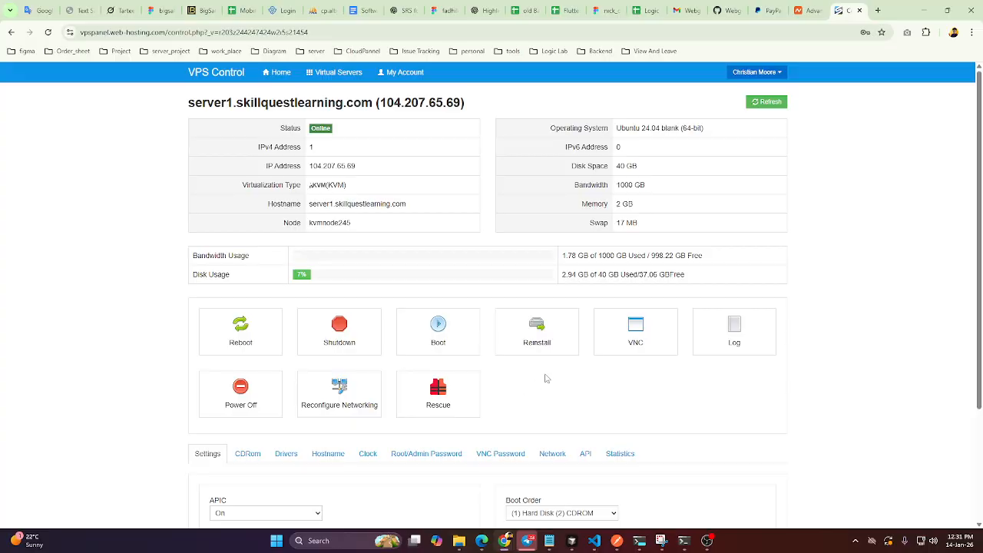
Examine the operating system images offered for reinstalling the server, including the Ubuntu ones, and return to the server overview without reinstalling.
left_click(540, 342)
scroll(430, 344, "down", 2)
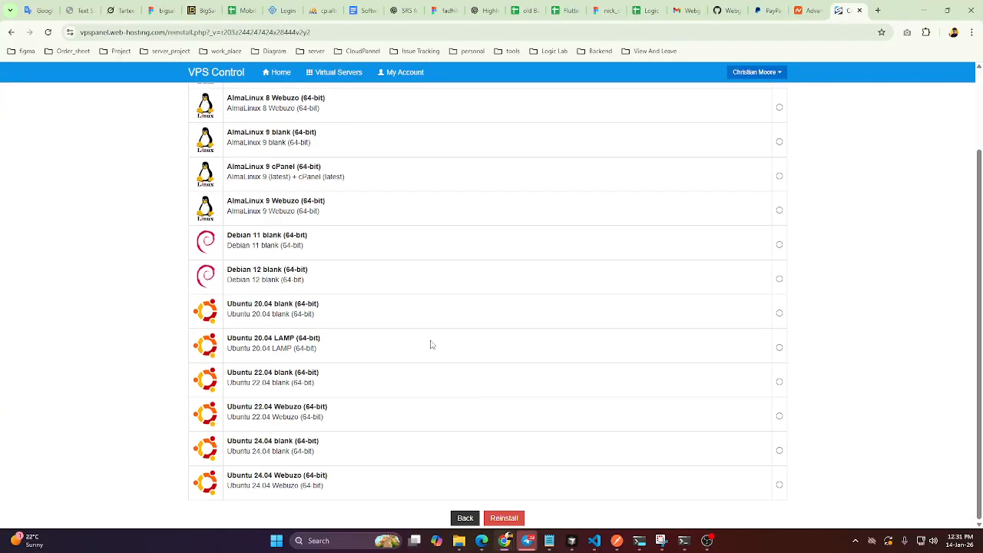
scroll(416, 357, "up", 2)
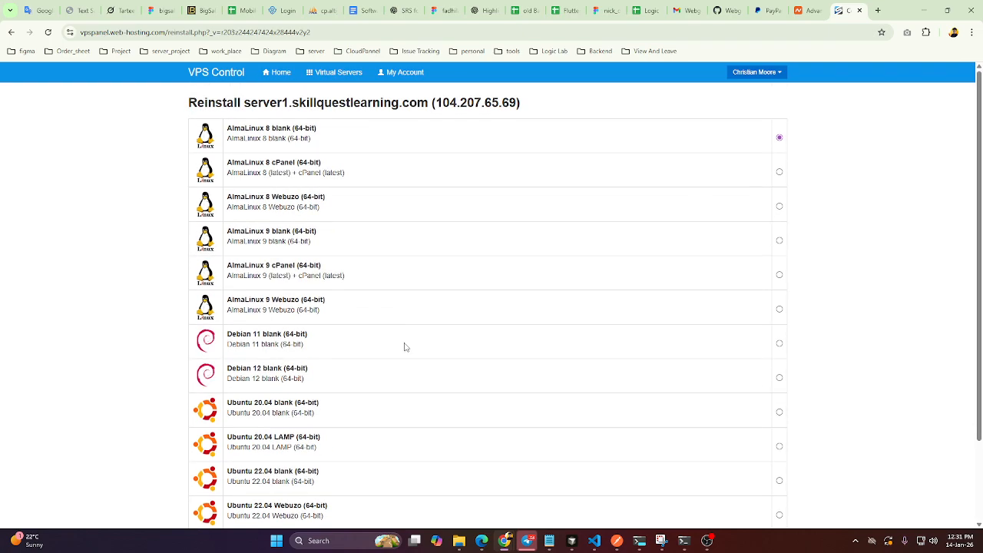
scroll(402, 345, "down", 2)
scroll(408, 342, "up", 2)
scroll(407, 342, "down", 2)
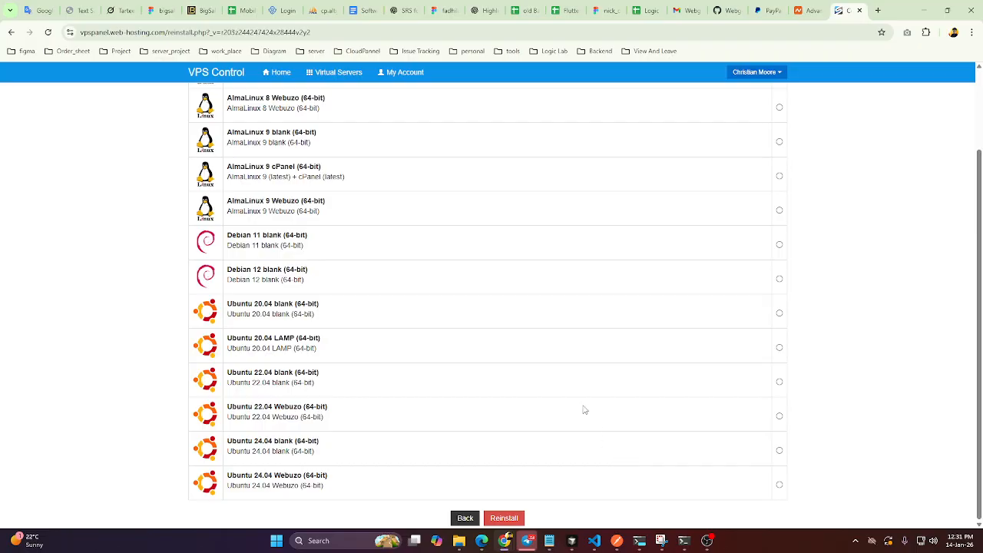
scroll(496, 370, "up", 2)
scroll(529, 392, "down", 2)
scroll(525, 420, "up", 2)
scroll(509, 379, "down", 2)
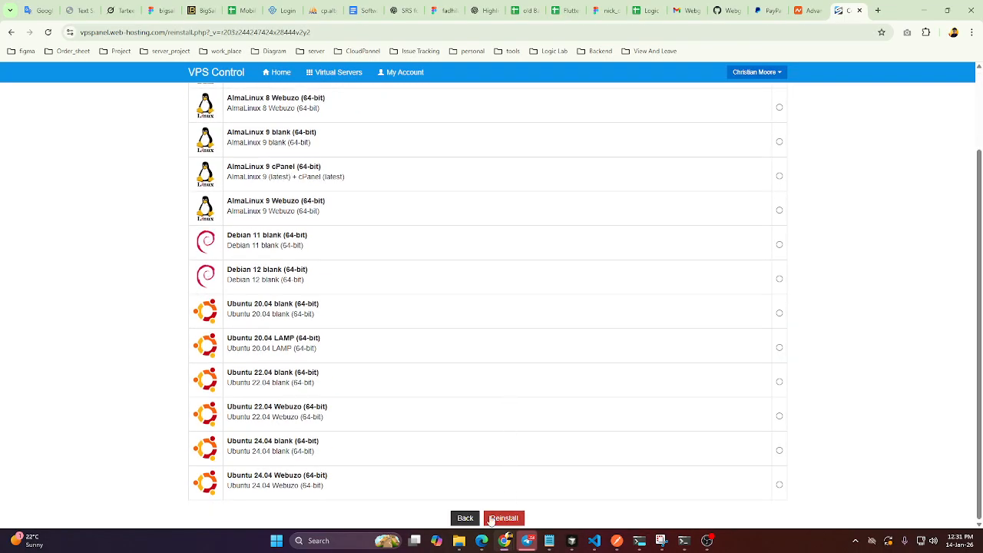
left_click(779, 416)
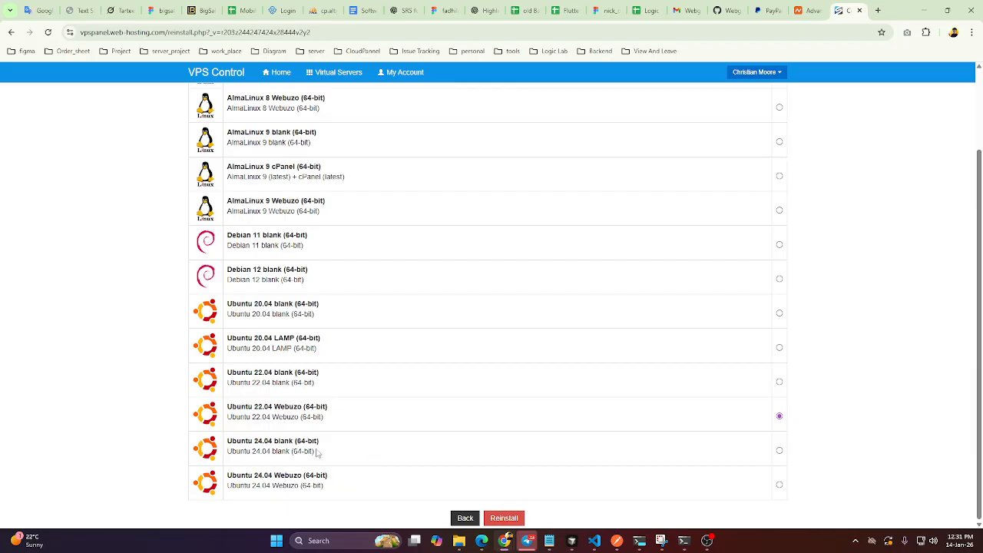
left_click_drag(313, 452, 227, 441)
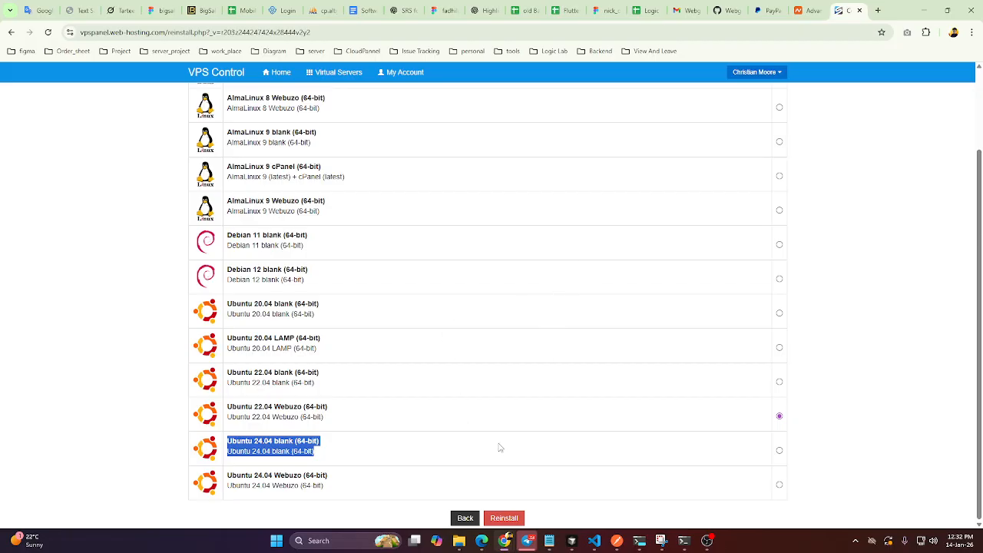
left_click(465, 519)
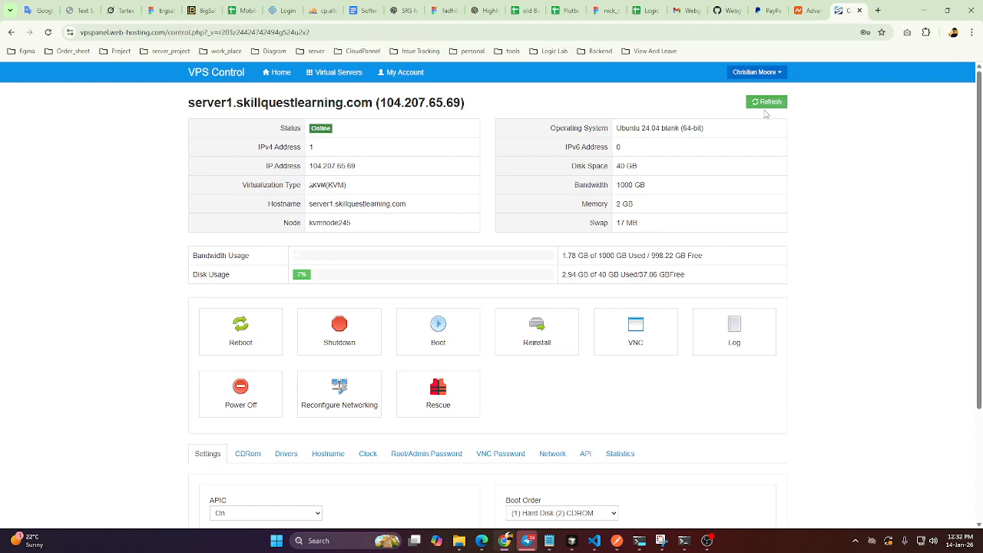
left_click_drag(280, 136, 357, 135)
left_click(776, 541)
key("super+x")
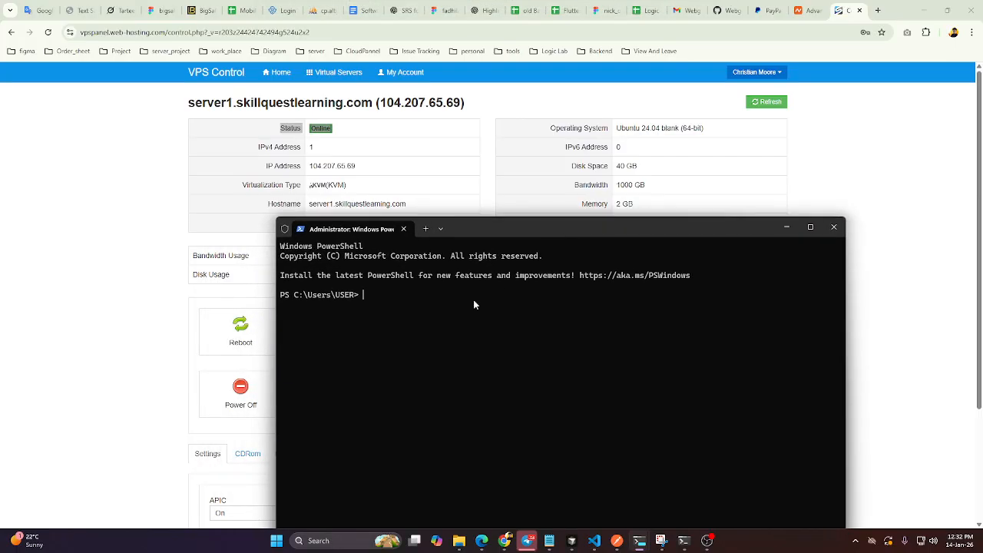
type("ssh root@")
left_click_drag(355, 165, 306, 166)
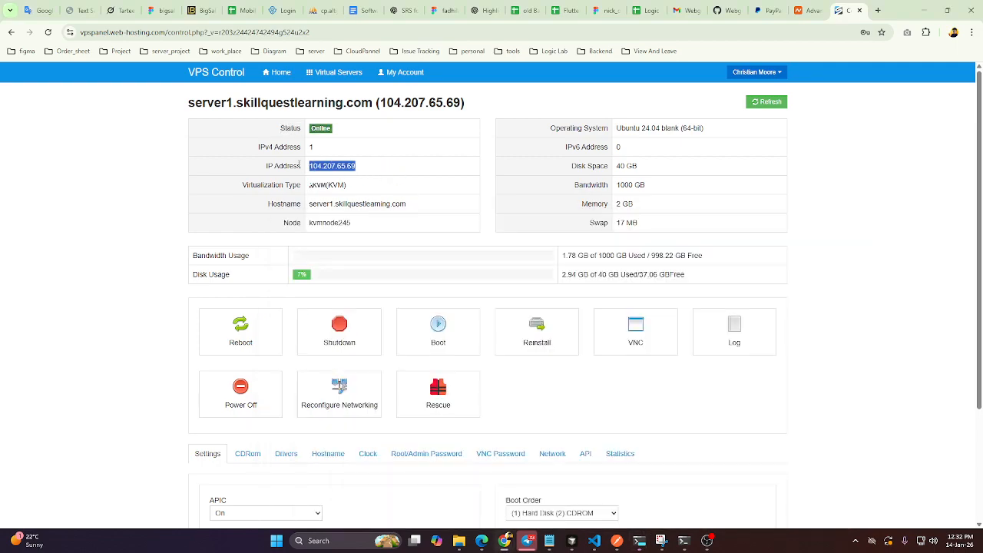
key("alt+Tab")
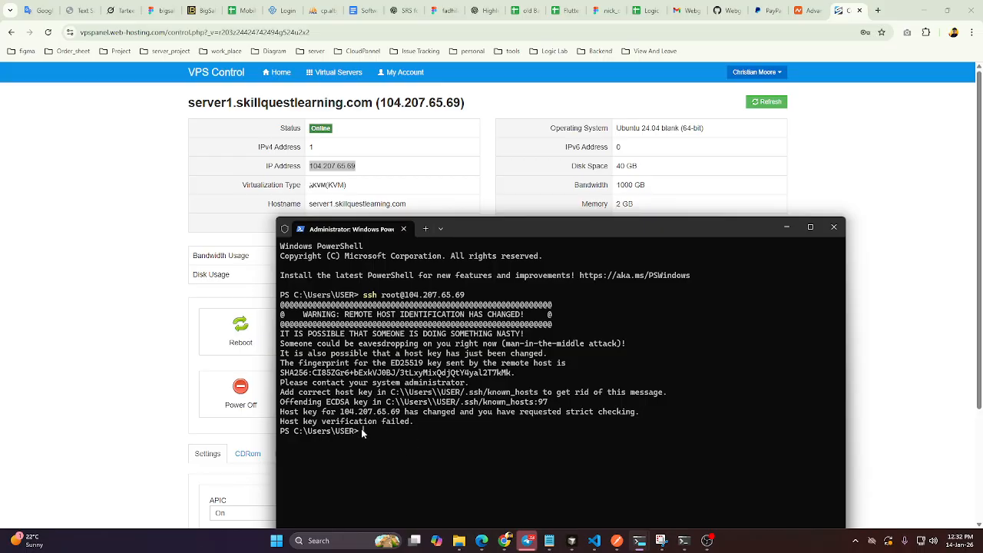
Copy the SSH error output and remove the server's old host key by running ssh-keygen -R 104.207.65.69.
left_click_drag(367, 435, 277, 299)
key("ctrl+c")
key("alt+Tab")
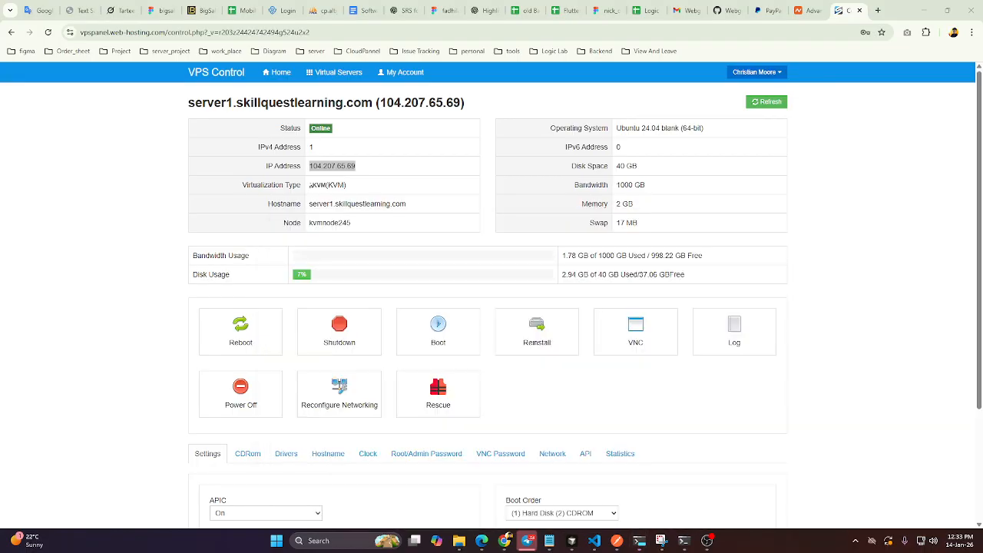
key("super+d")
key("super+d")
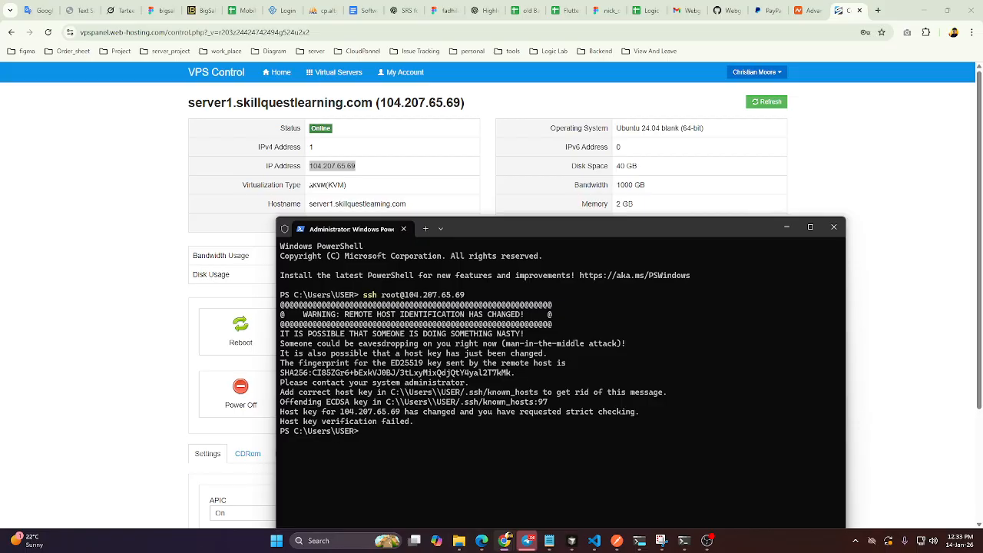
key("ctrl+v")
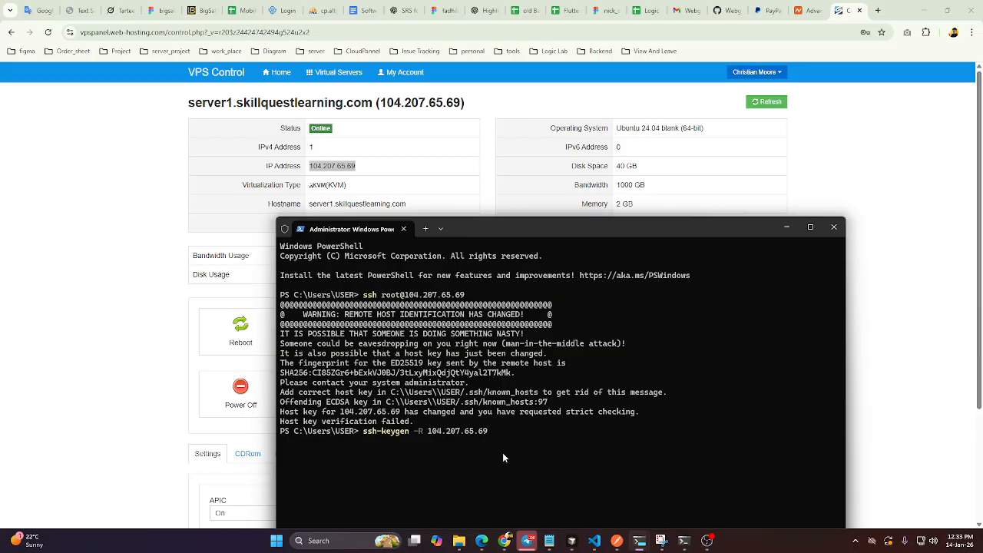
key("Return")
key("Up")
key("Up")
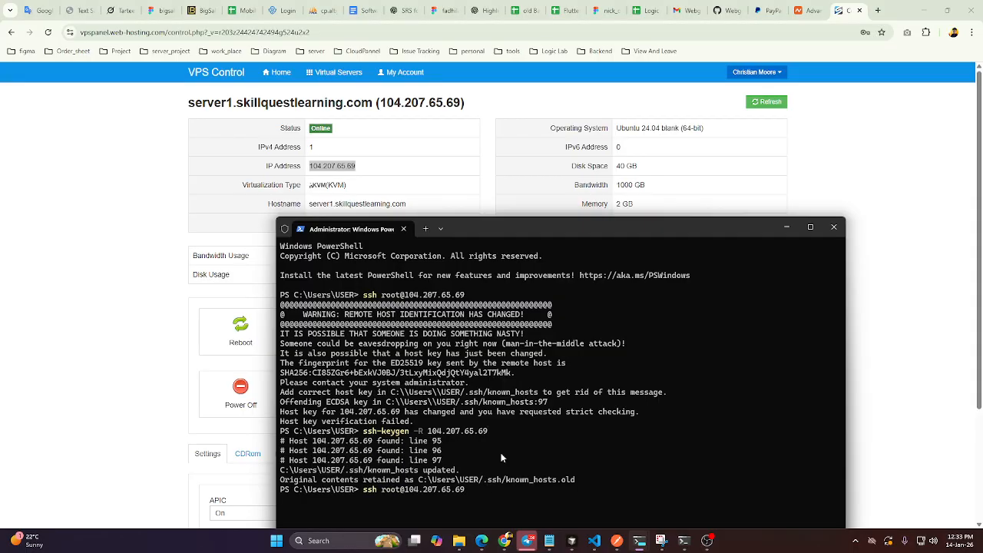
key("Return")
left_click_drag(698, 236, 654, 80)
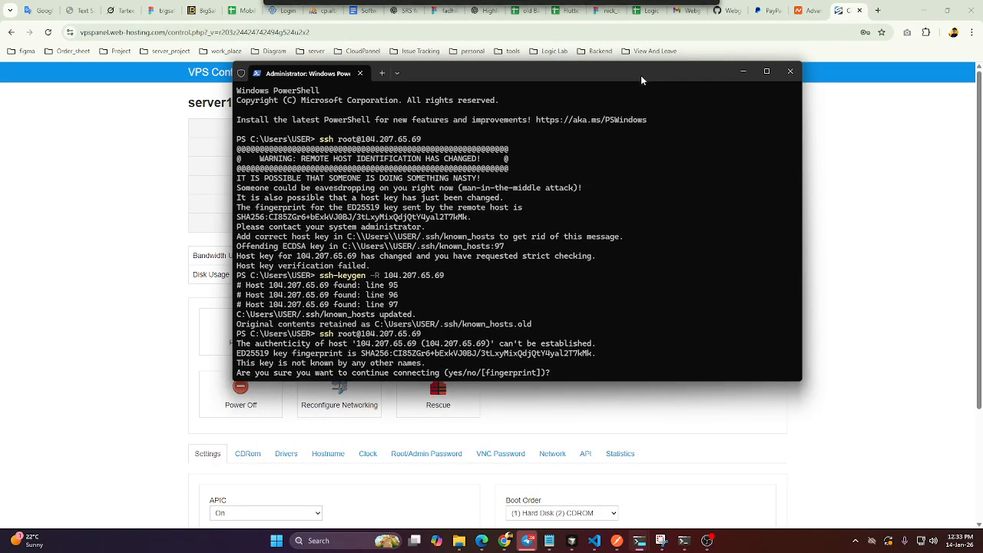
type("yes")
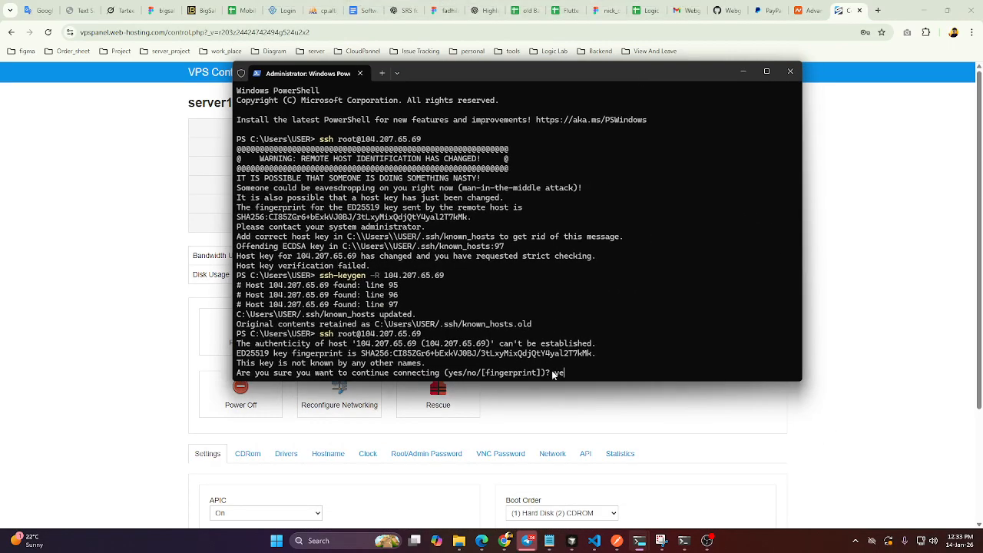
key("Return")
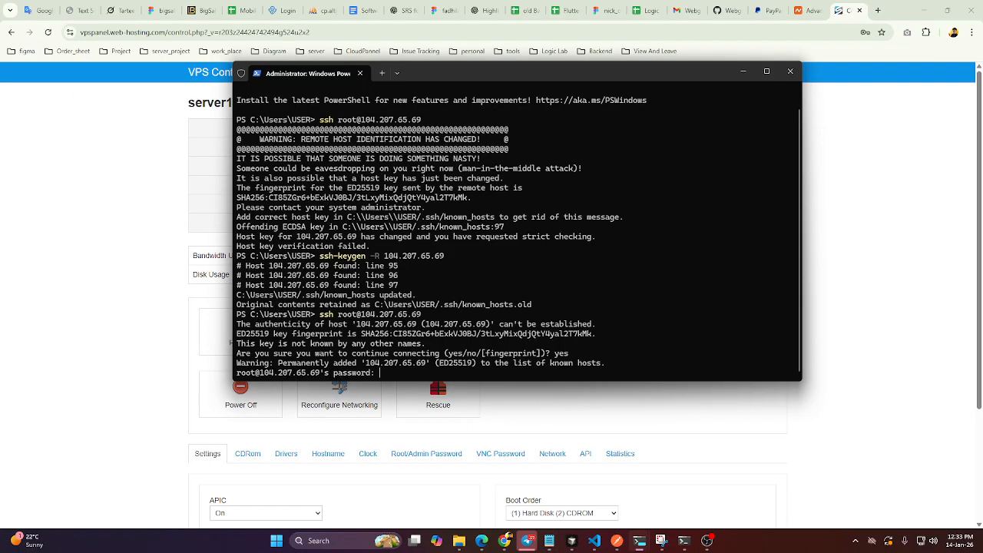
key("Return")
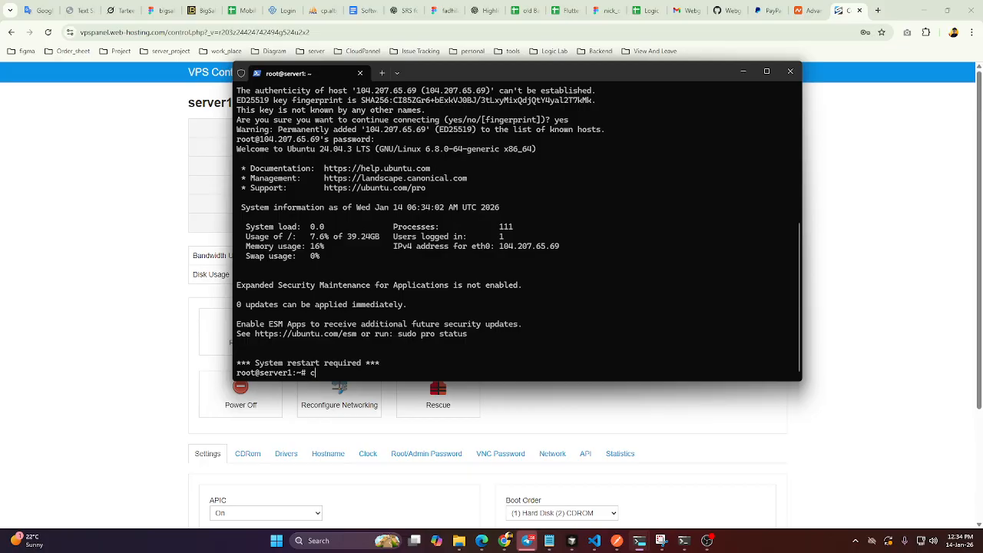
Go up one directory on the server with cd .. and list its contents with ls.
key("Return")
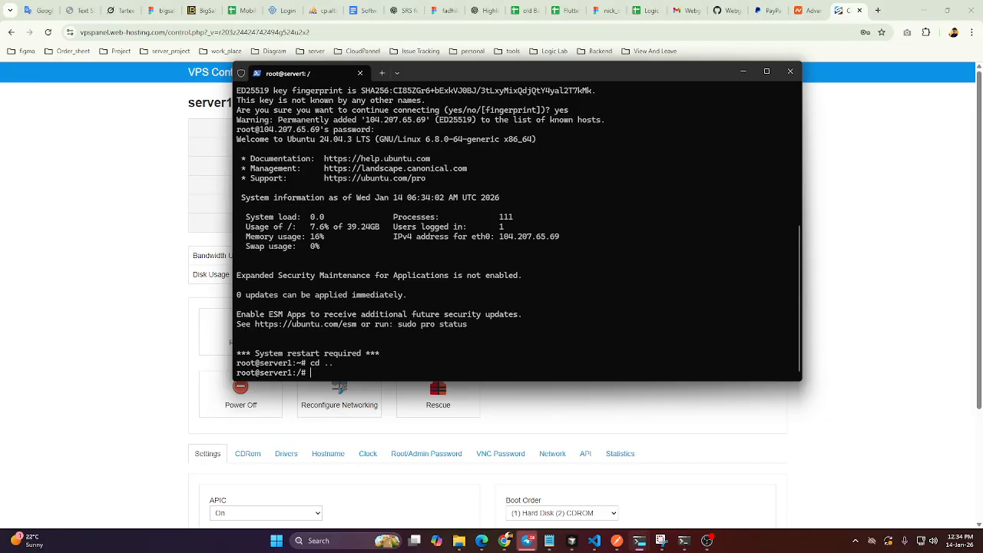
type("ls")
key("Return")
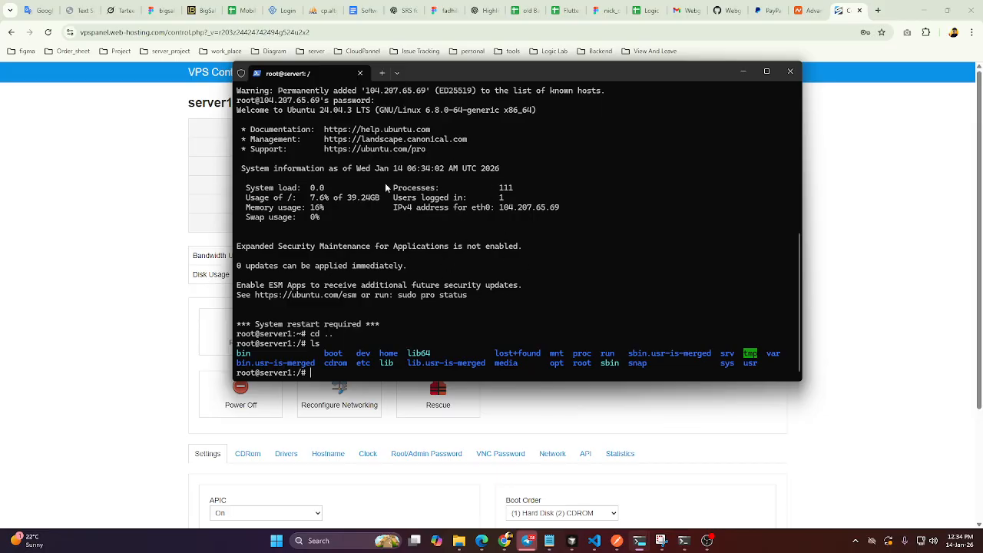
left_click_drag(498, 70, 491, 157)
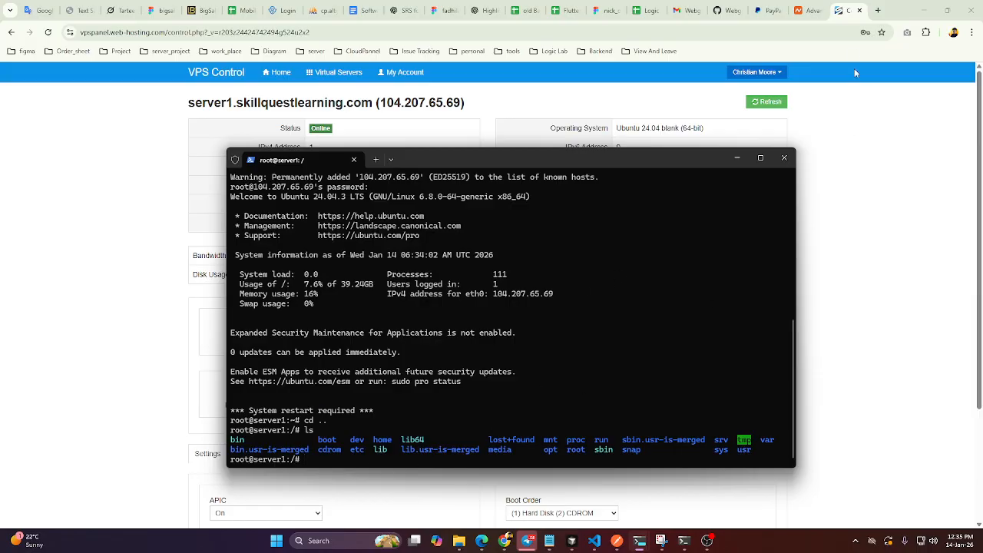
Switch to the browser and try to look up claudpanel in a new tab.
left_click(878, 10)
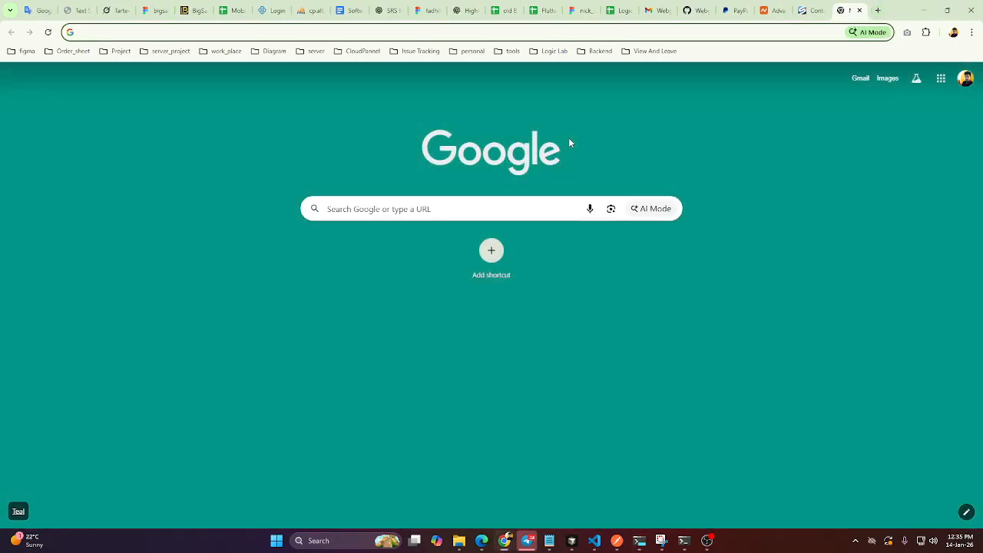
type("clad")
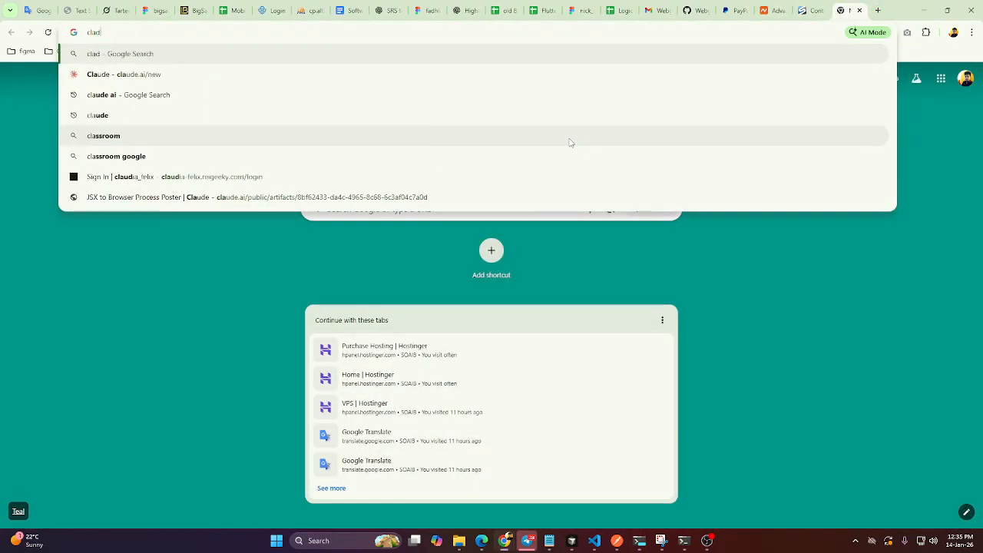
key("BackSpace")
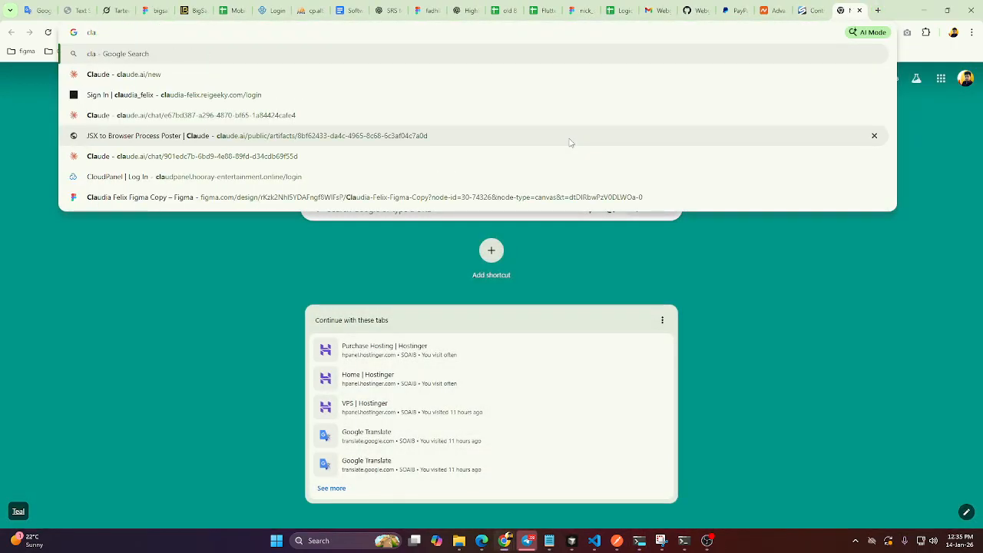
type("udpal")
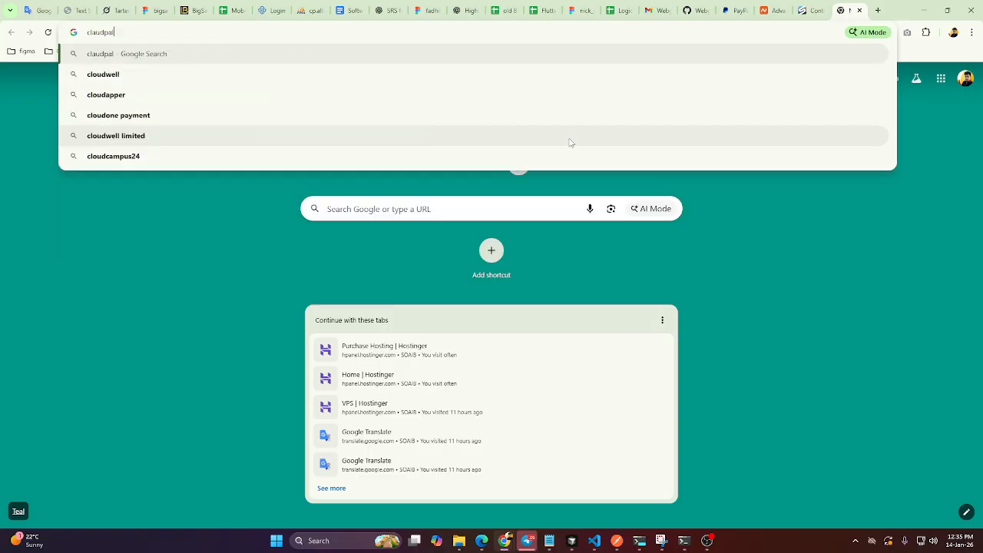
key("BackSpace")
key("BackSpace")
type("e")
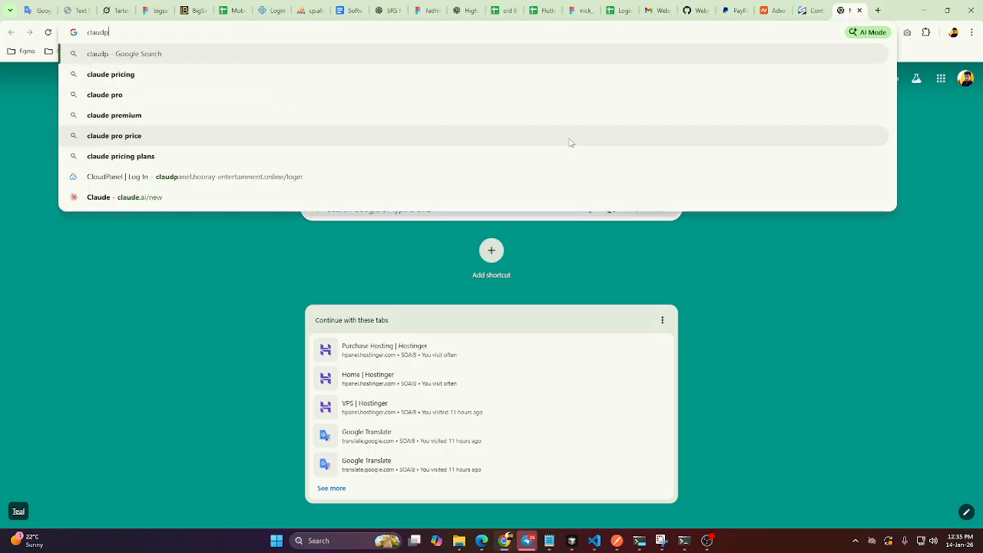
key("BackSpace")
type("anel")
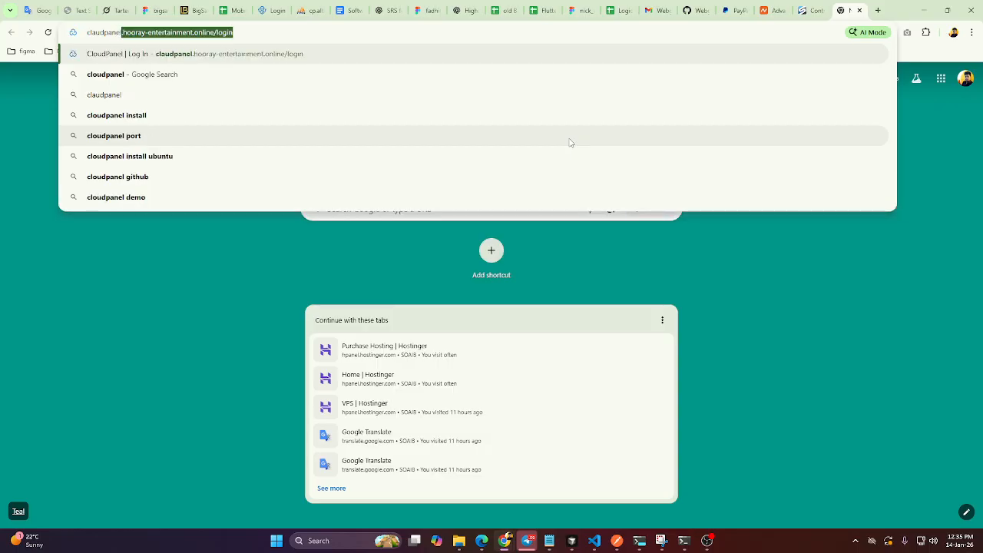
key("Return")
Search Google for claudpanel and open the CloudPanel website at cloudpanel.io.
left_click_drag(233, 33, 115, 78)
key("BackSpace")
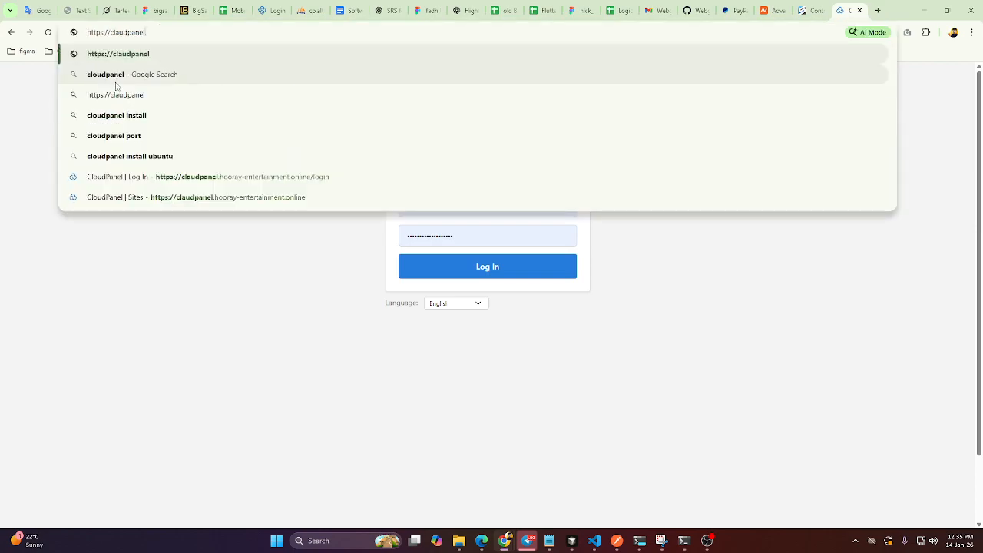
left_click_drag(110, 33, 86, 33)
key("BackSpace")
key("Return")
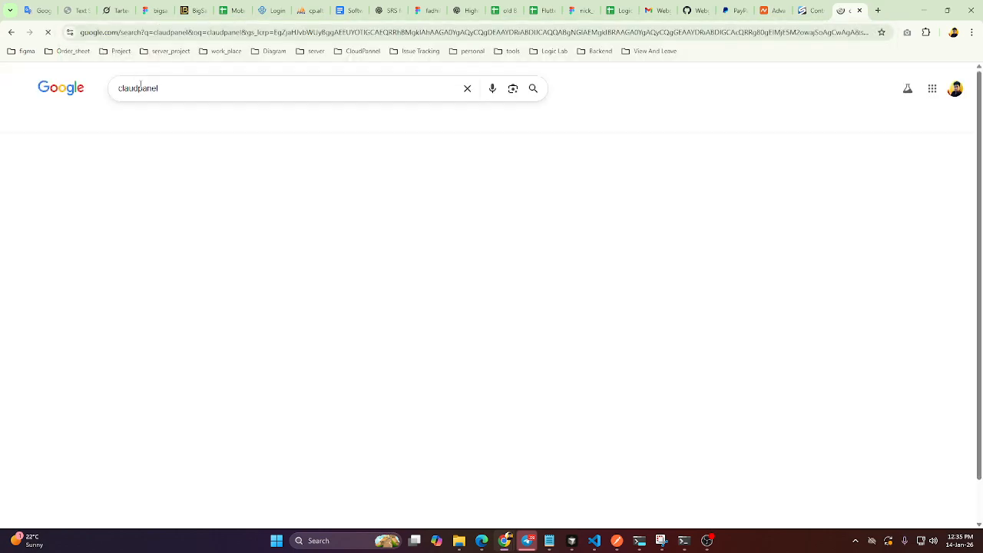
left_click(177, 210)
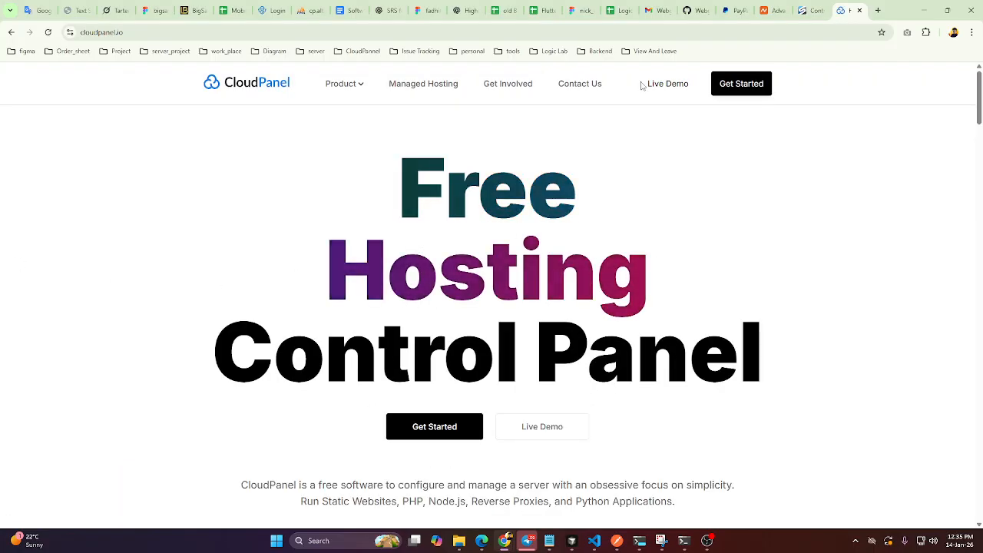
Open CloudPanel's Getting Started documentation and go to the installation guide for Other servers.
left_click(742, 80)
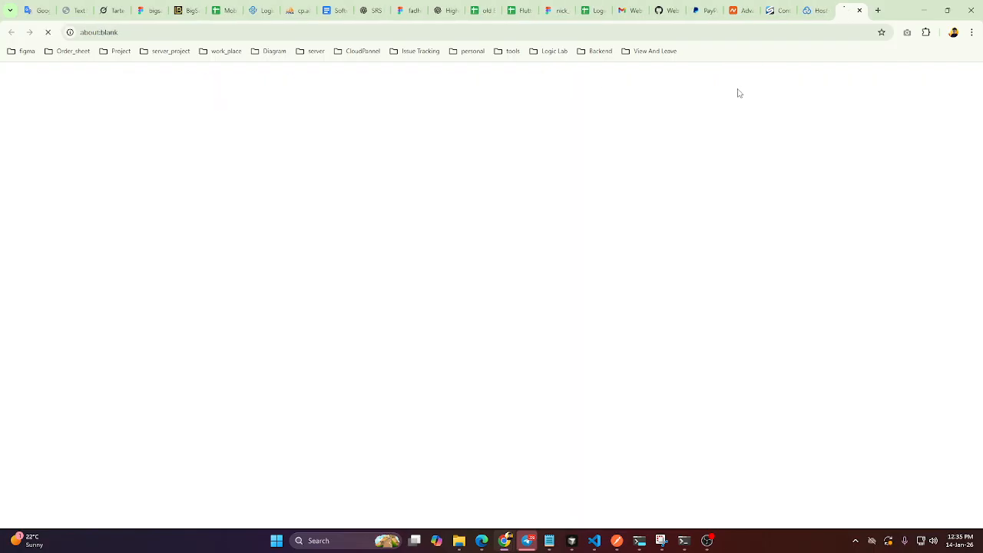
left_click(814, 11)
left_click(821, 10)
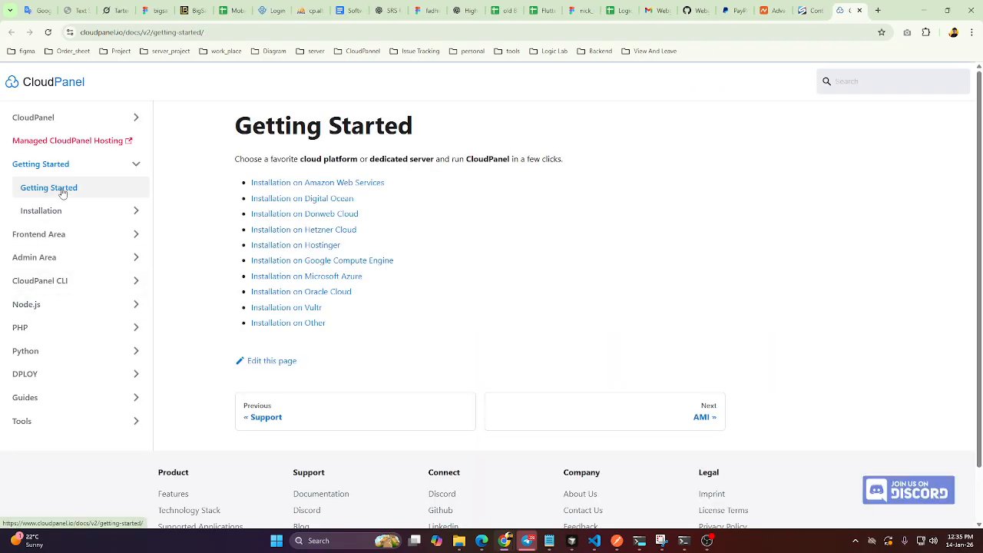
left_click(56, 212)
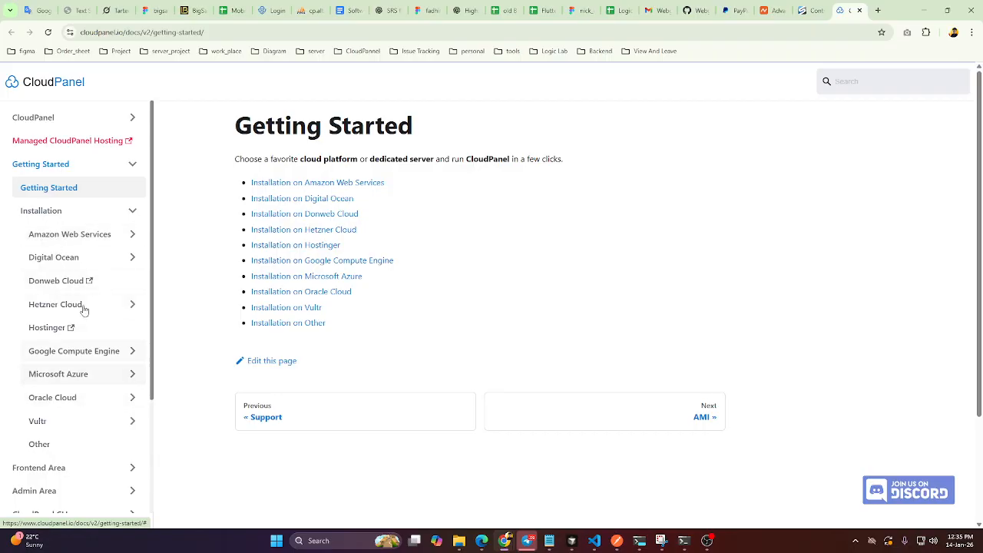
left_click(39, 452)
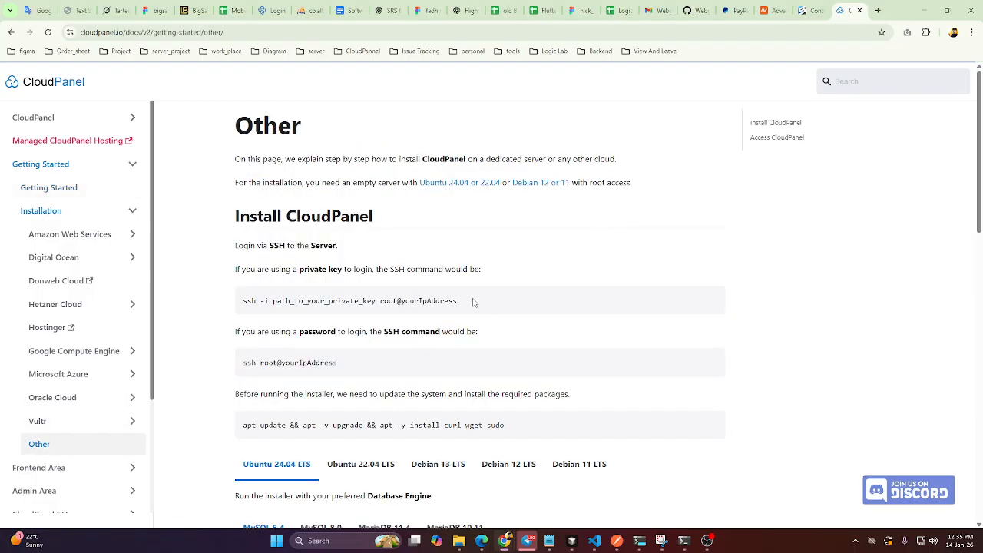
Copy the system update command from the guide and run apt update && apt -y upgrade && apt -y install curl wget sudo on the server.
left_click_drag(242, 300, 309, 384)
scroll(309, 384, "down", 3)
left_click_drag(244, 228, 504, 234)
key("ctrl+c")
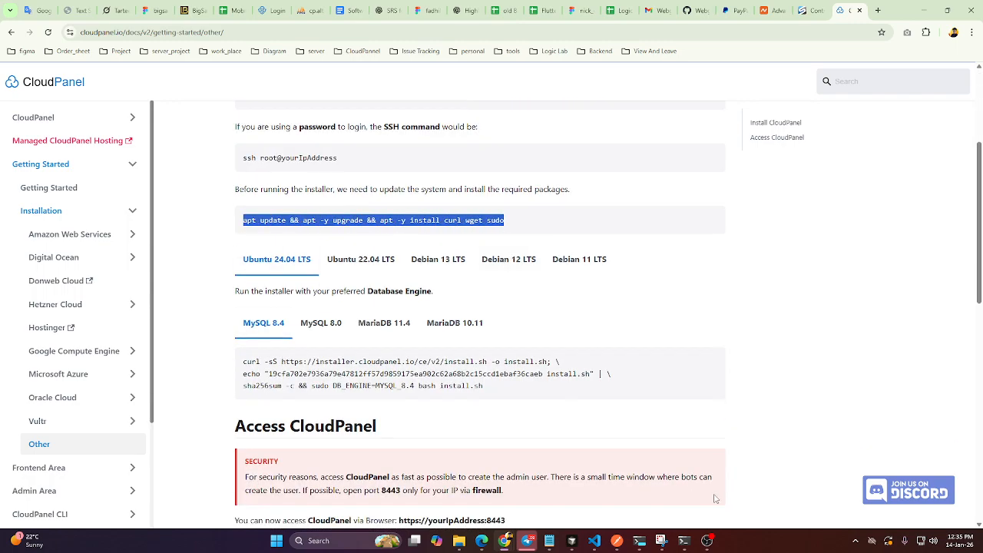
left_click(685, 543)
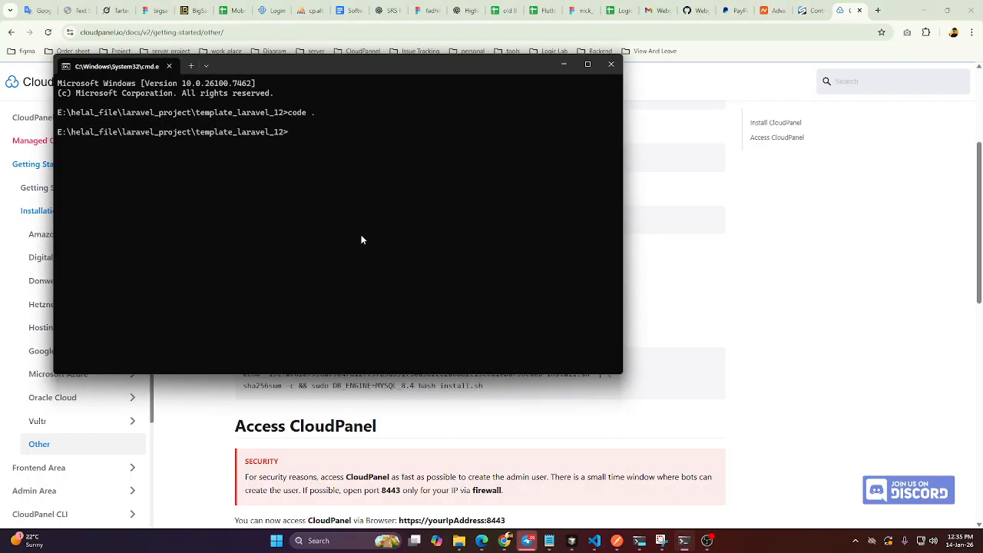
left_click(610, 63)
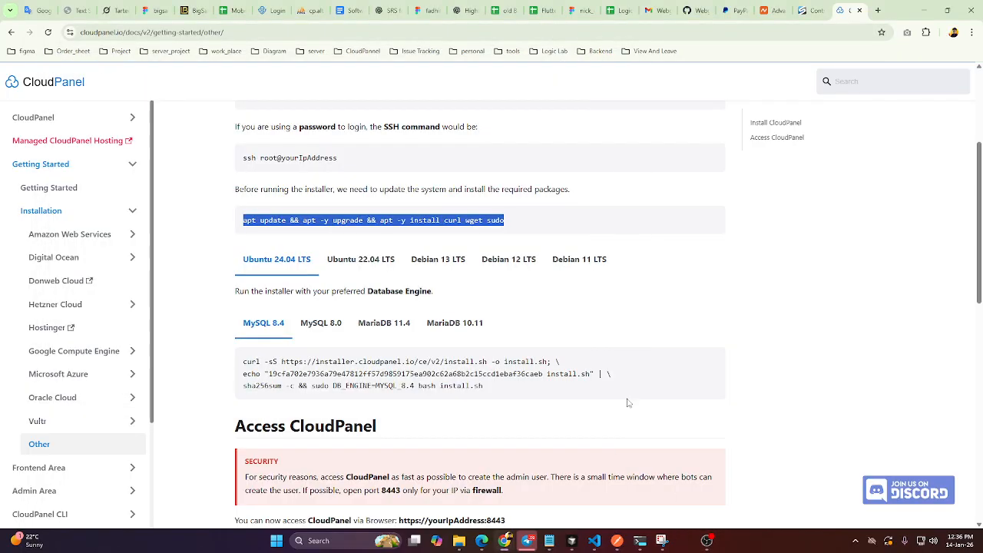
left_click(757, 480)
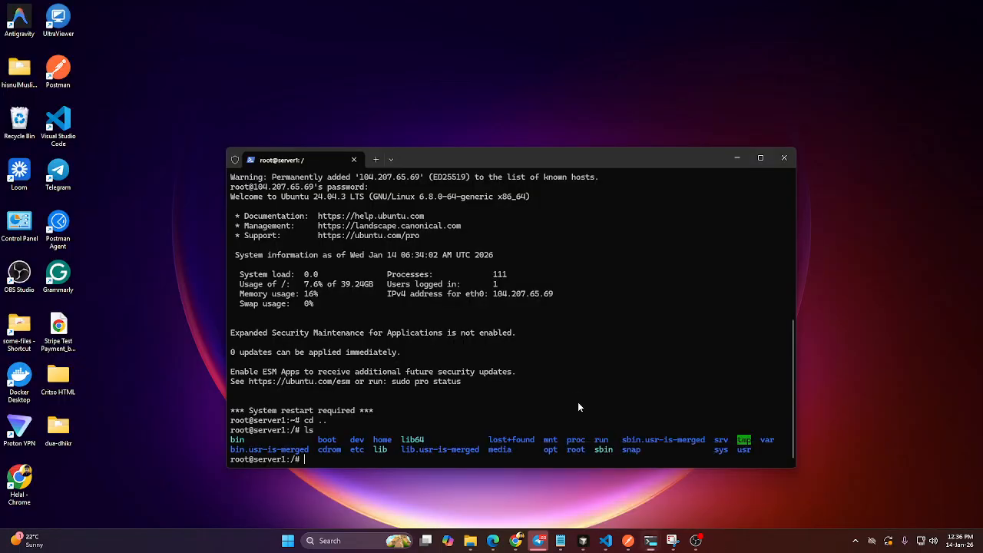
key("ctrl+v")
key("Return")
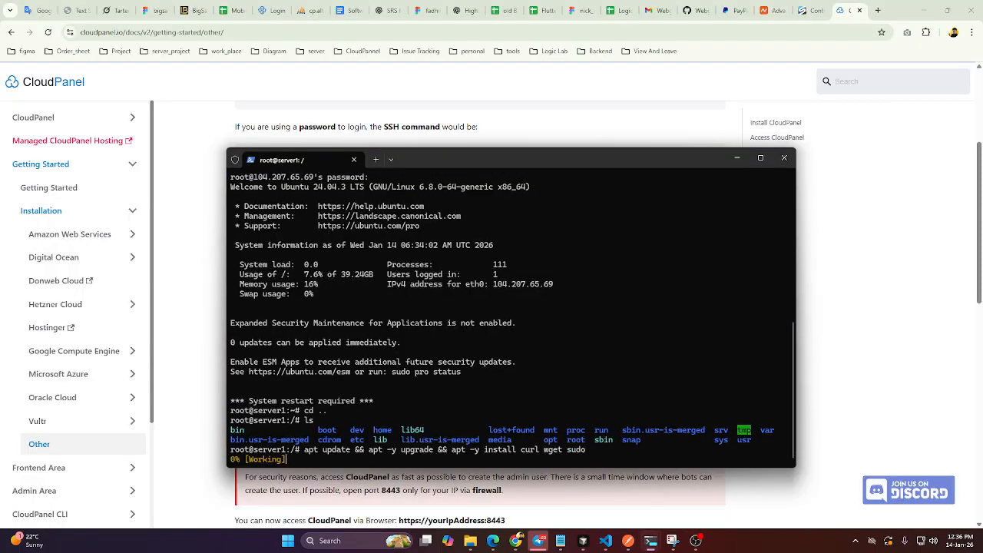
Copy the Ubuntu 24.04 LTS installer command for MySQL 8.4 from the guide and run it in the server's SSH session.
left_click(204, 328)
scroll(338, 340, "down", 1)
scroll(338, 340, "down", 1)
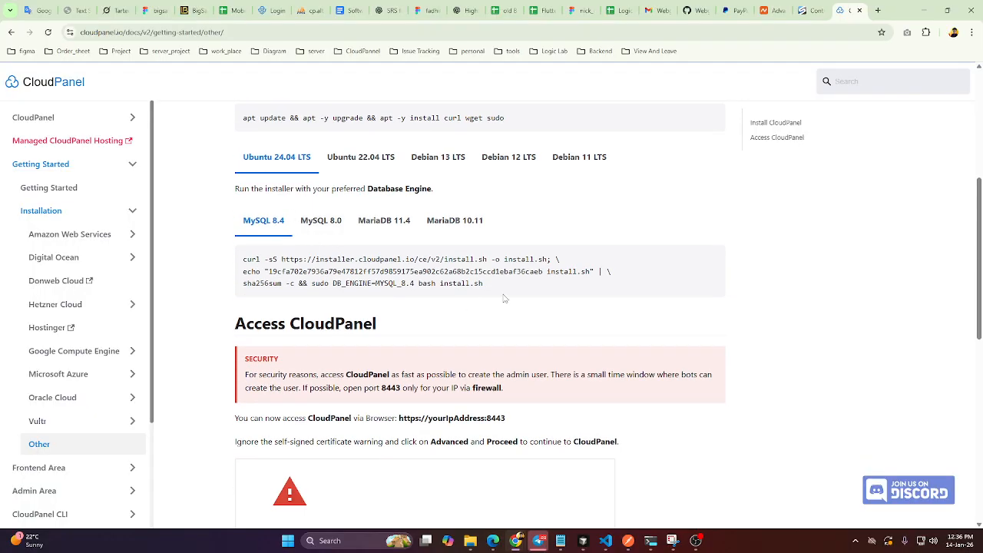
left_click_drag(505, 287, 244, 261)
key("ctrl+c")
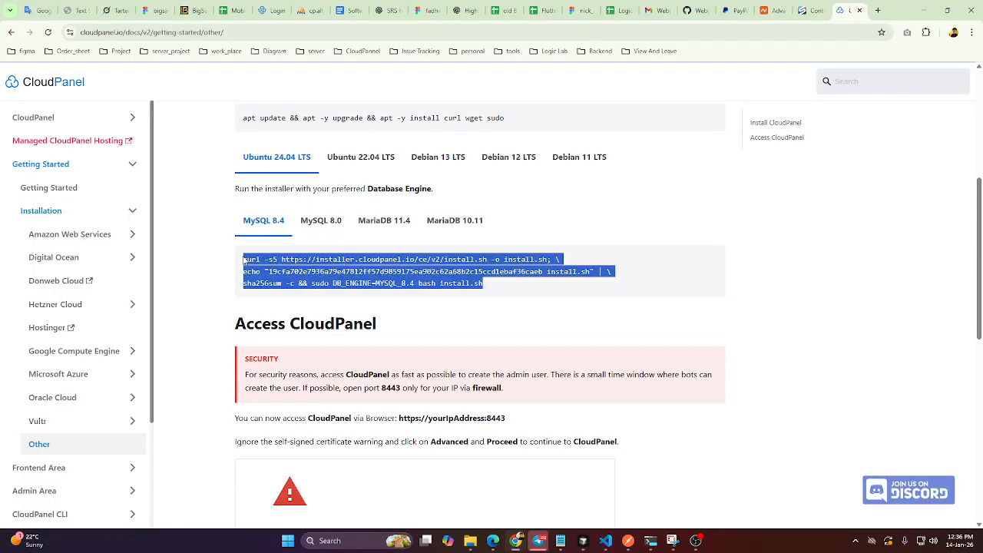
key("alt+Tab")
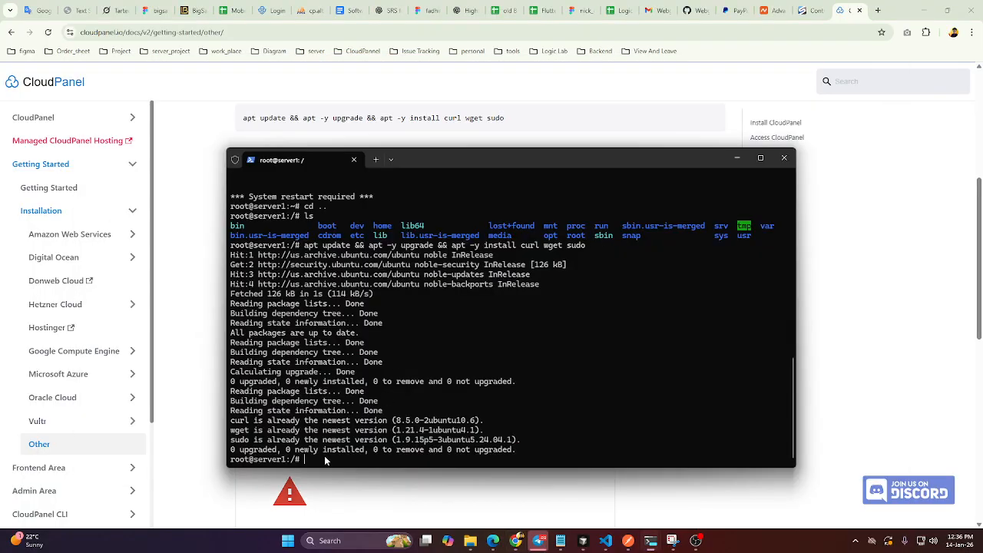
key("ctrl+v")
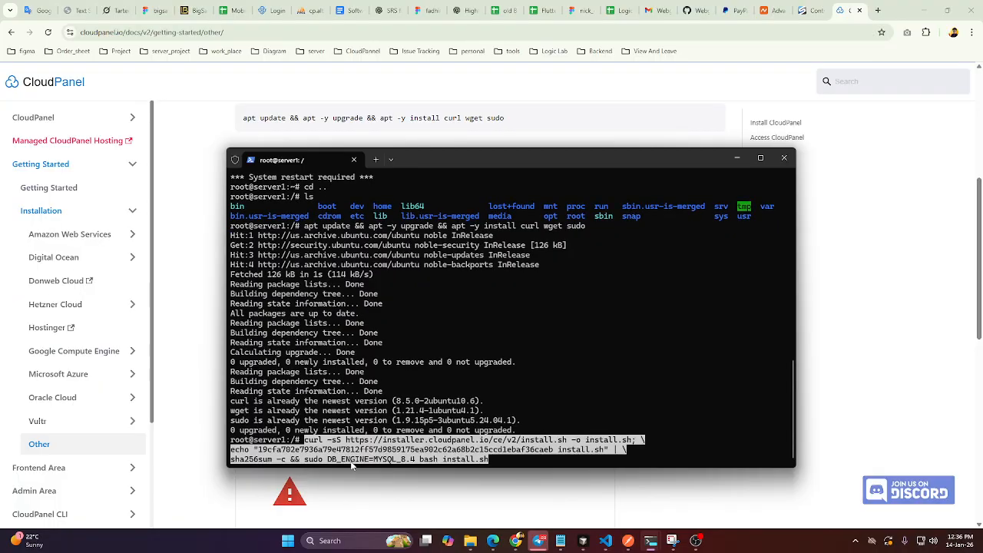
key("Return")
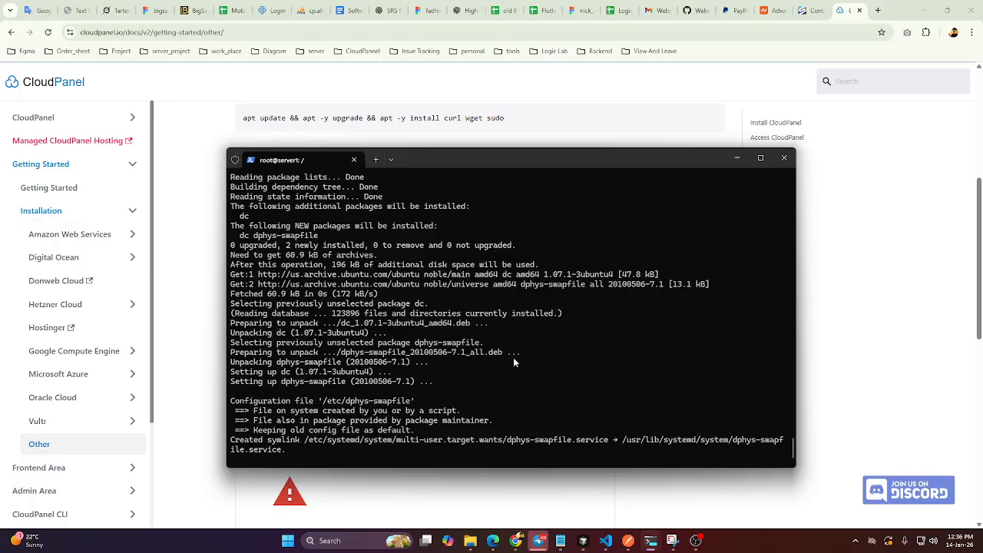
Review the guide's Access CloudPanel section about port 8443 and view the common ports chart in Snipping Tool.
key("alt+Tab")
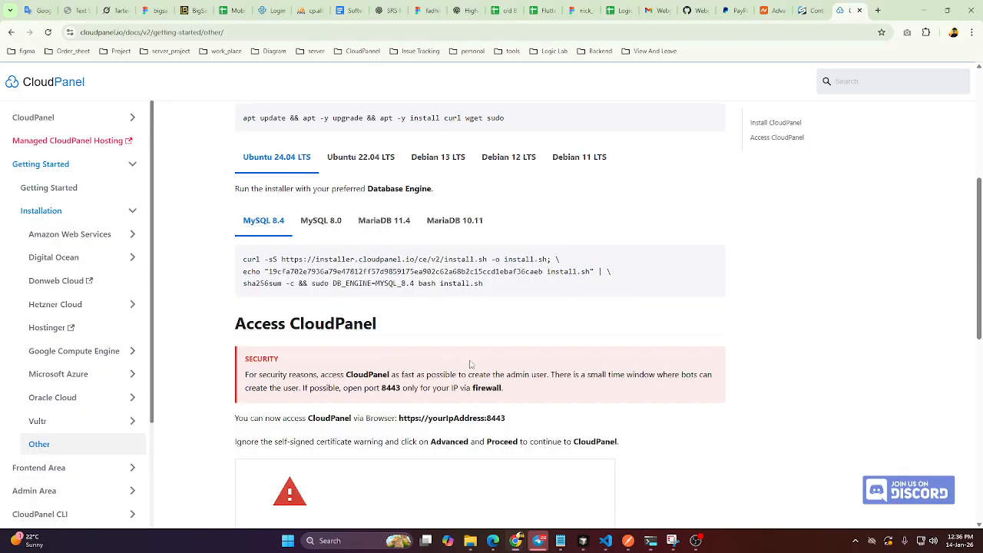
scroll(433, 367, "down", 3)
scroll(390, 383, "up", 2)
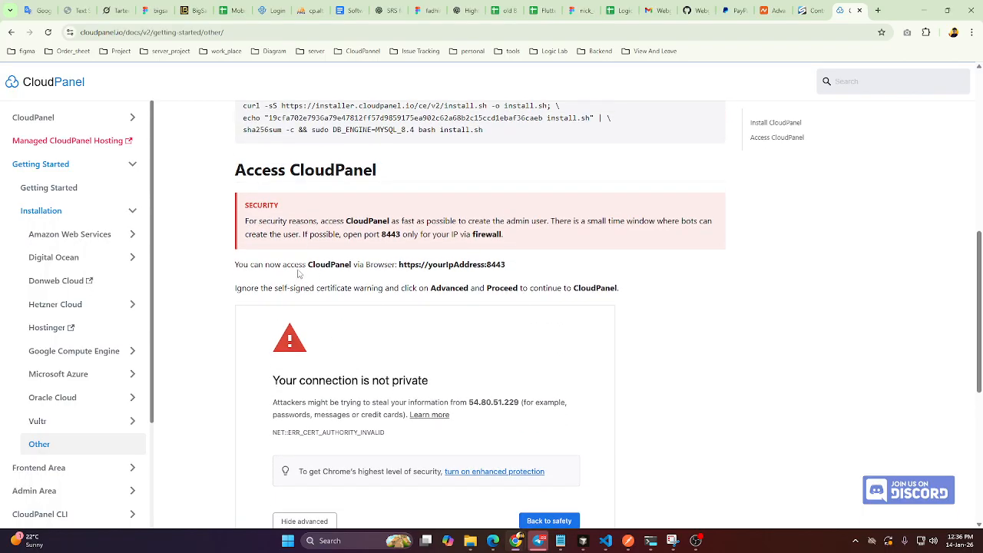
left_click_drag(506, 265, 491, 265)
left_click(496, 278)
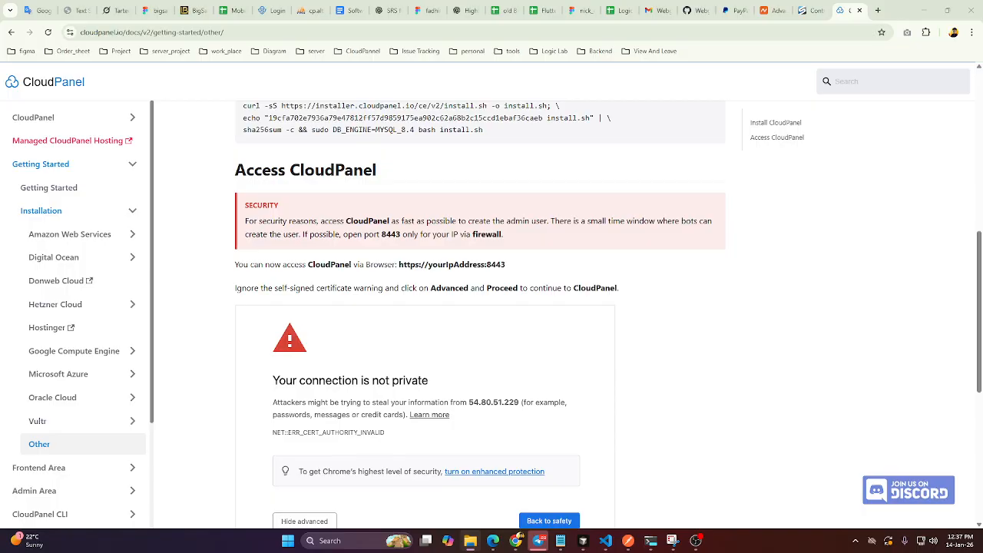
left_click(670, 538)
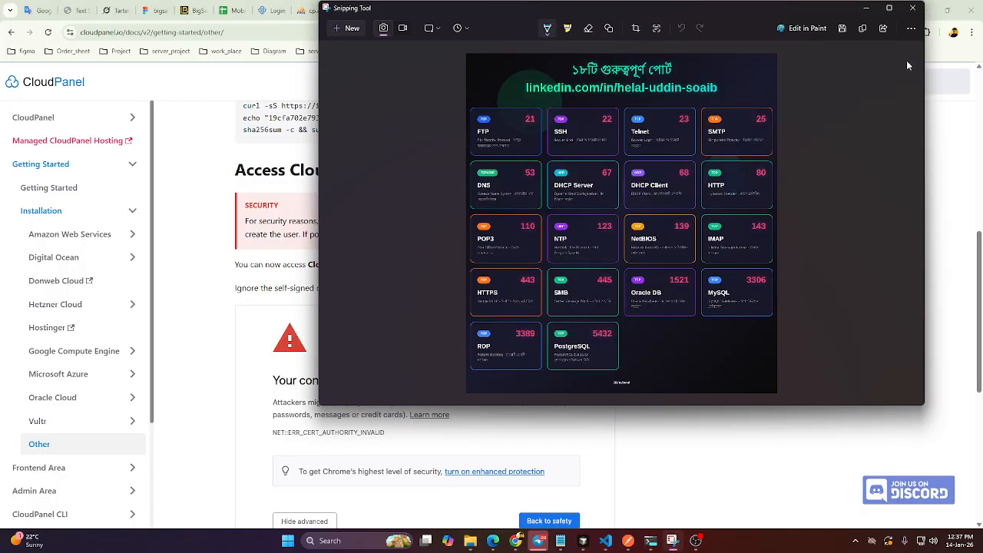
left_click(888, 7)
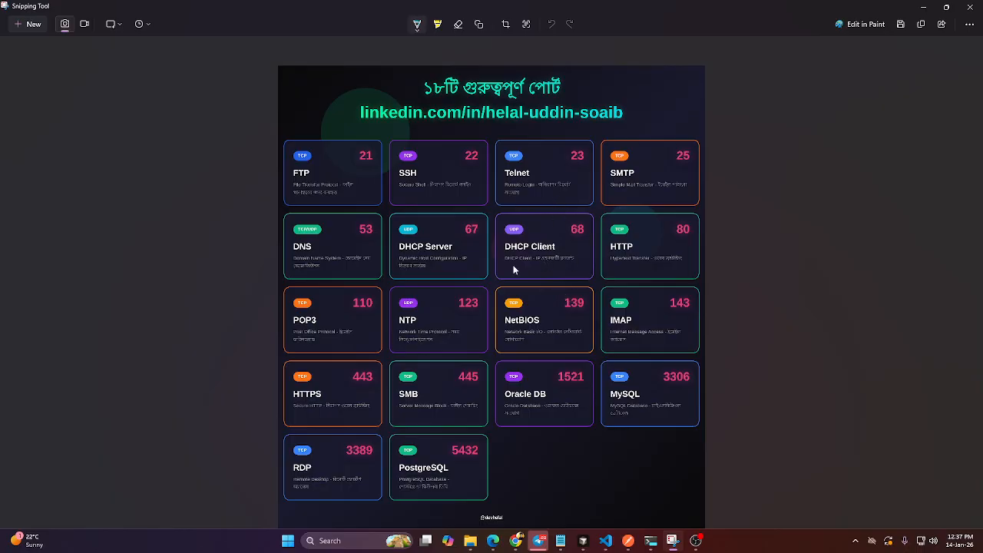
left_click(924, 9)
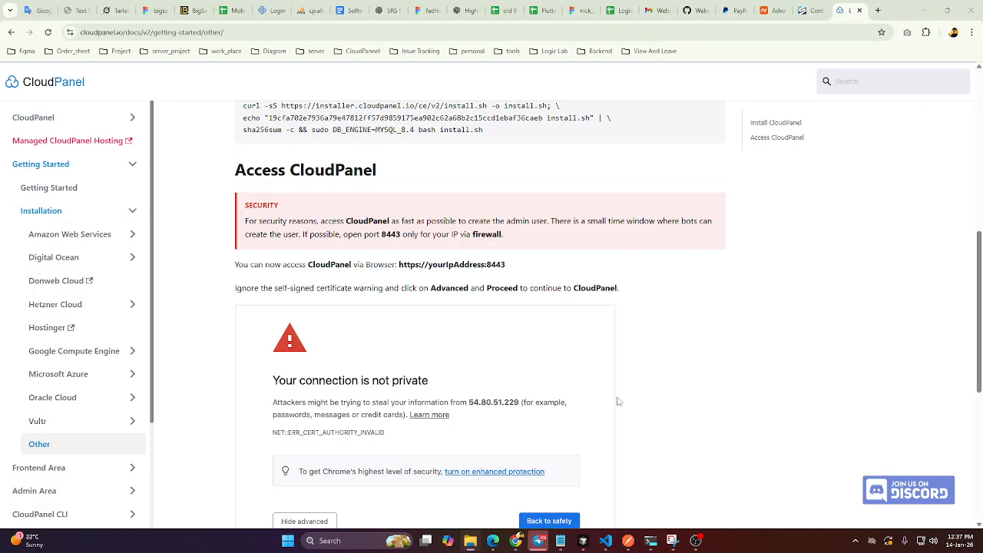
Switch to the server terminal, examine the PHP packages in the installer output, and return to the CloudPanel guide.
mouse_move(651, 547)
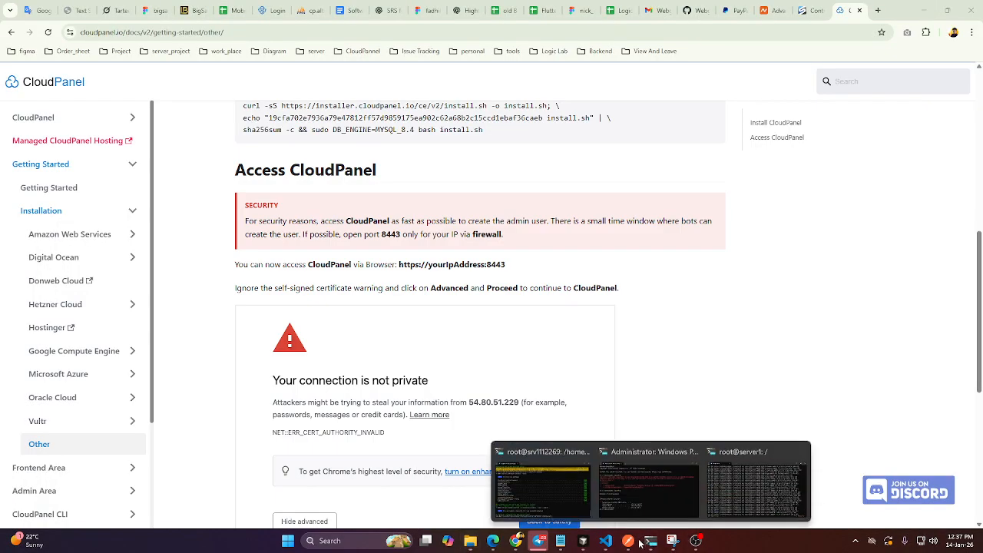
left_click(756, 480)
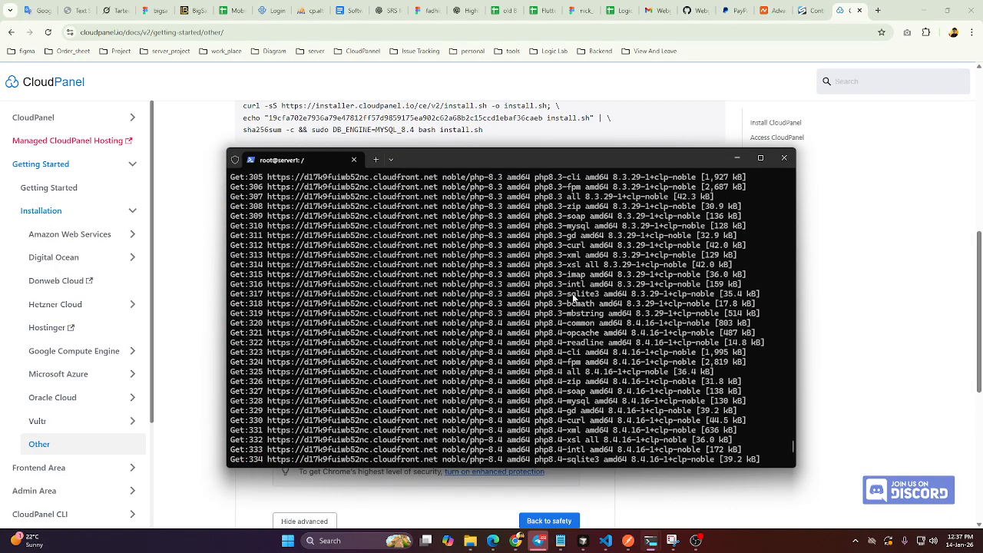
left_click_drag(569, 297, 535, 298)
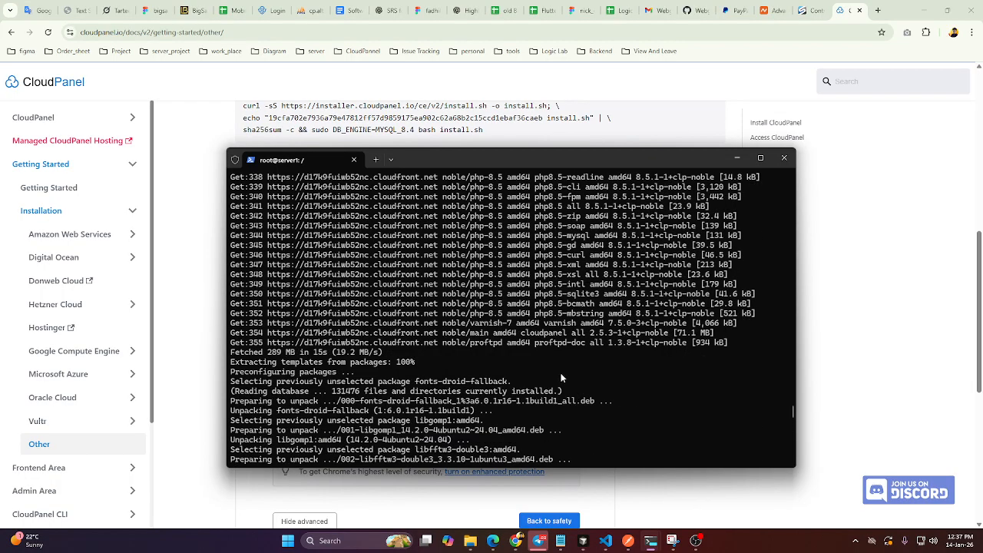
scroll(561, 377, "up", 10)
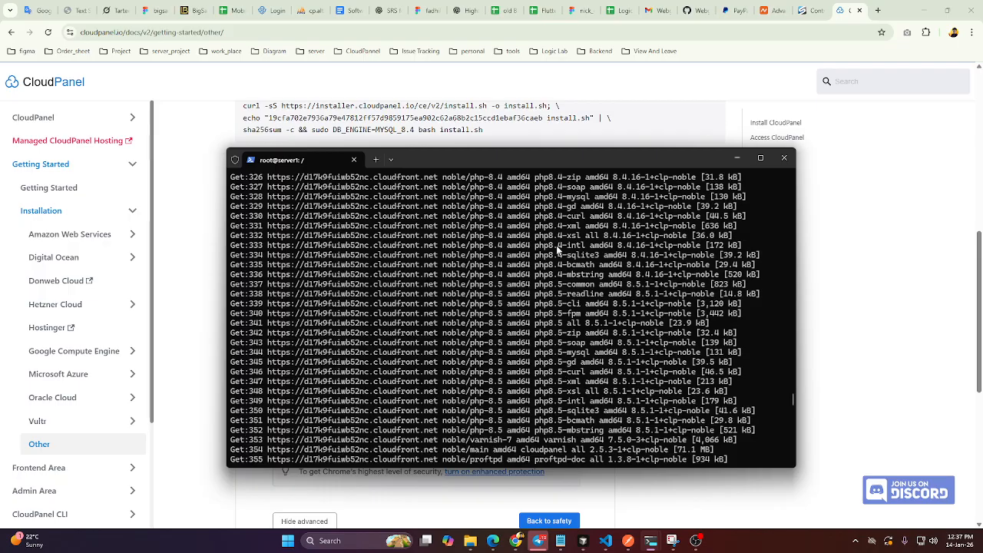
scroll(550, 379, "down", 5)
scroll(551, 338, "up", 20)
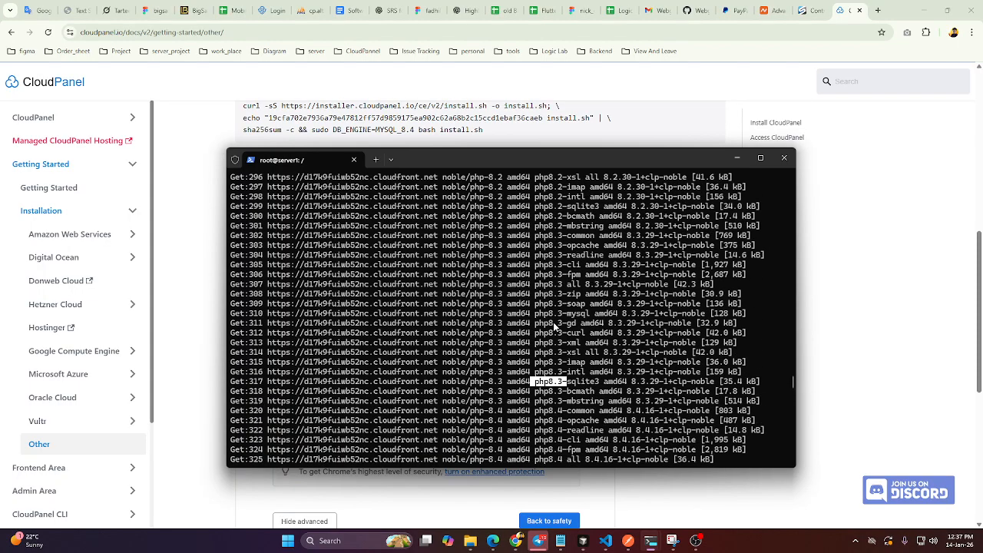
scroll(550, 327, "up", 20)
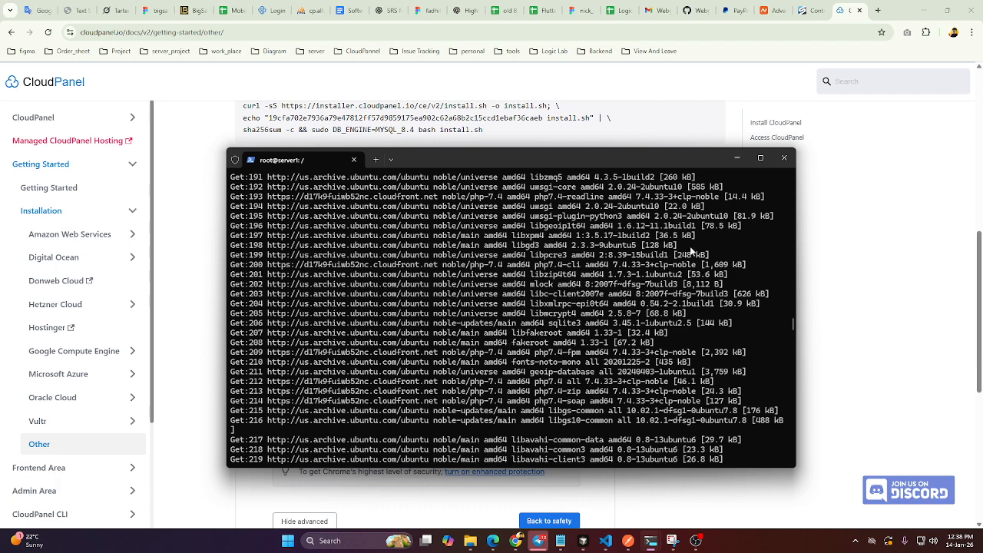
left_click(851, 228)
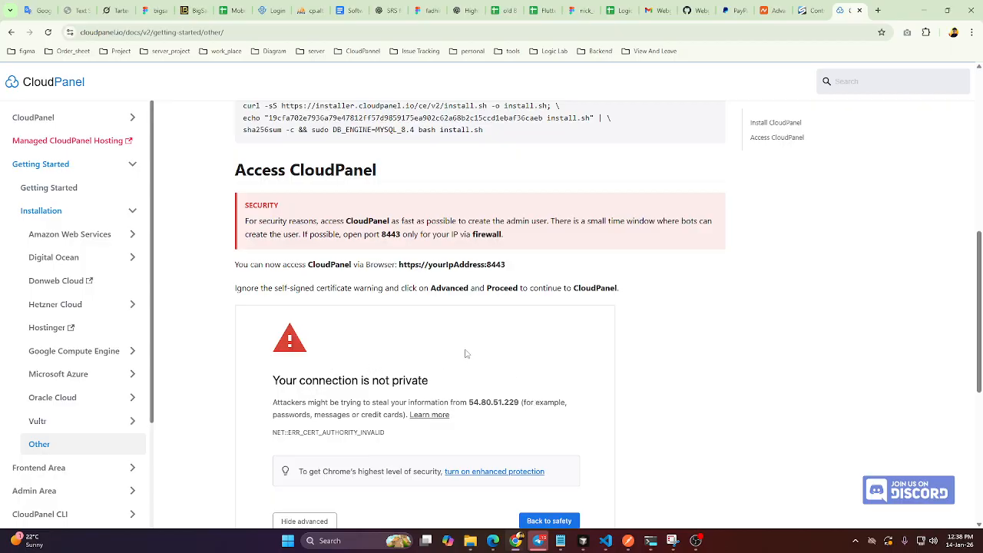
scroll(428, 308, "down", 1)
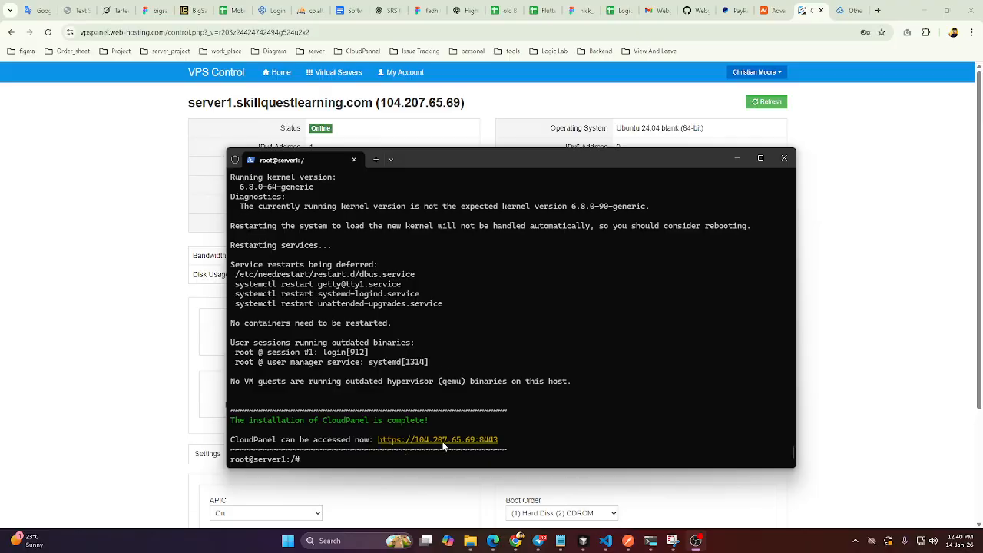
left_click_drag(510, 445, 379, 444)
key("ctrl+c")
left_click(877, 10)
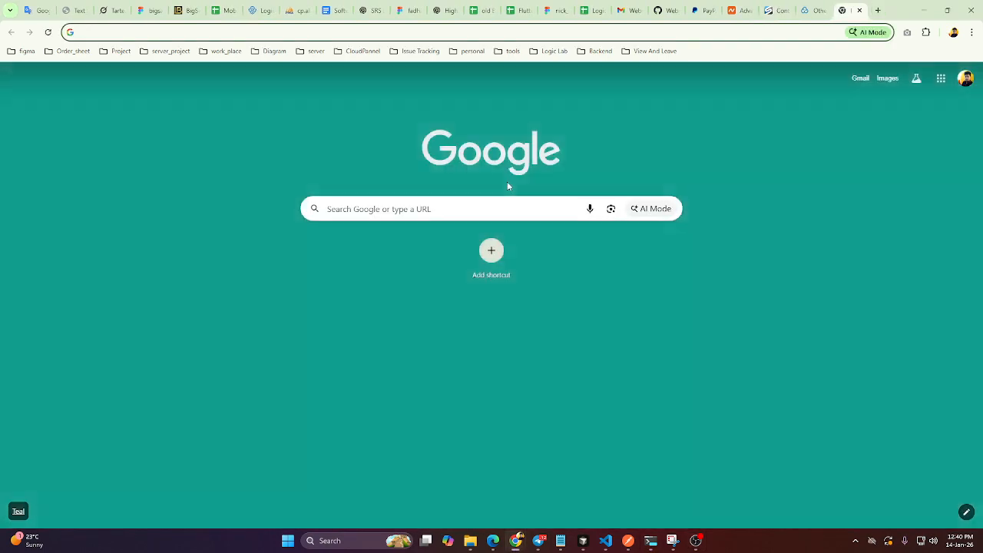
key("ctrl+v")
key("Return")
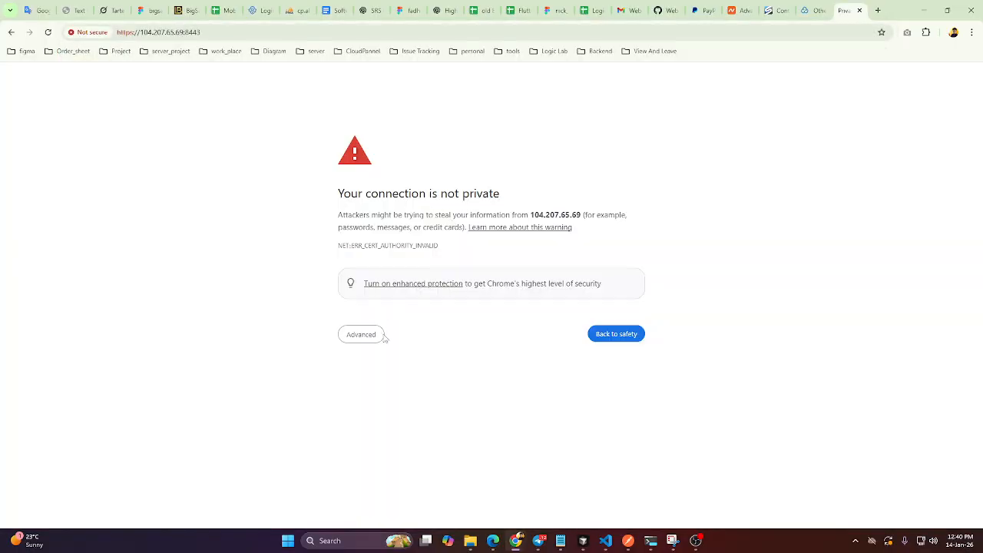
left_click(382, 335)
left_click(384, 412)
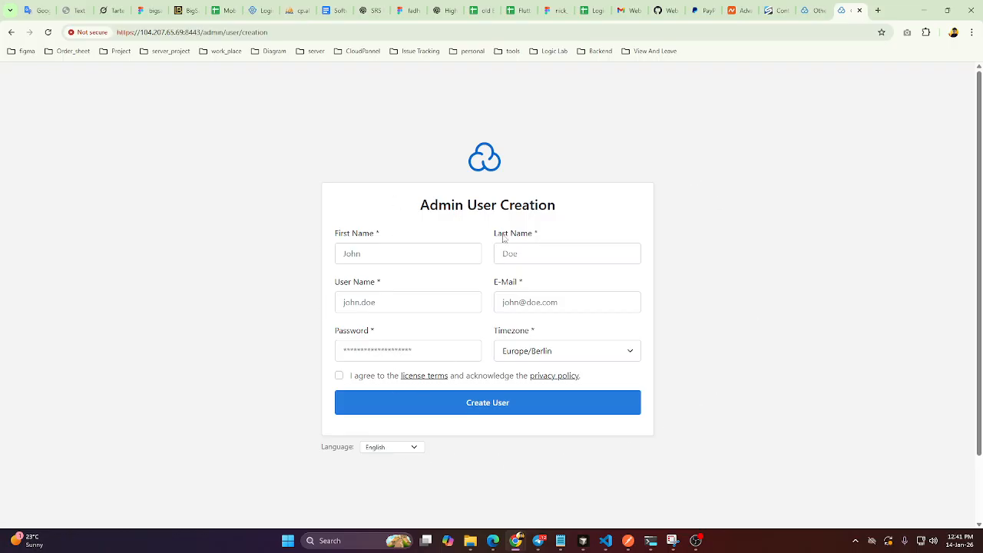
Fill in the admin user's first name, last name and e-mail, set the user name to admin, and paste the account password.
left_click(432, 256)
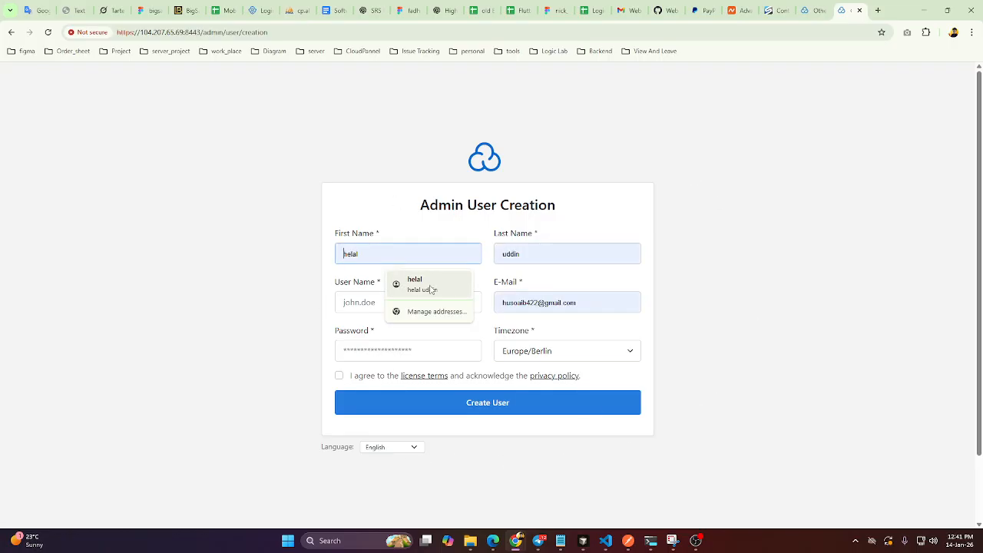
left_click(430, 286)
left_click(384, 302)
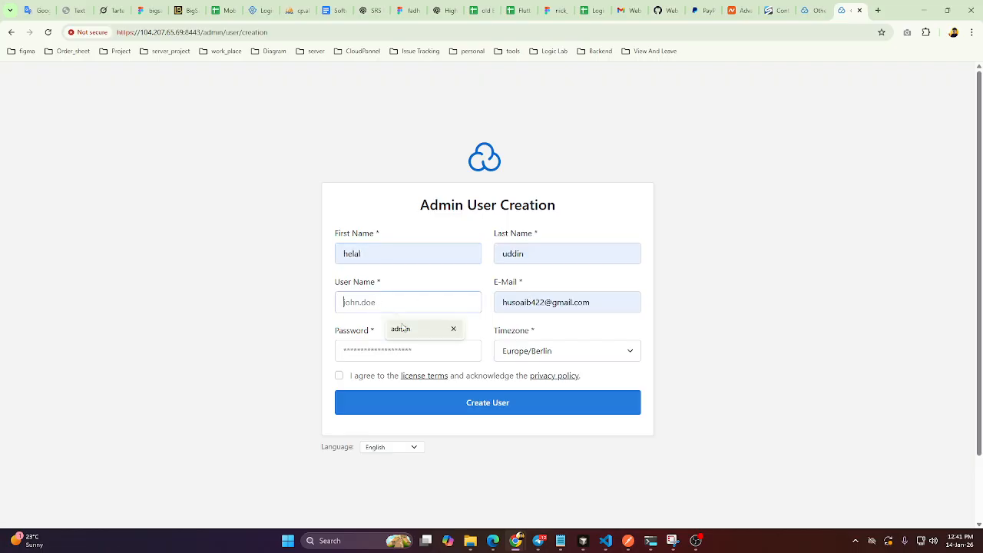
left_click(405, 330)
left_click(401, 351)
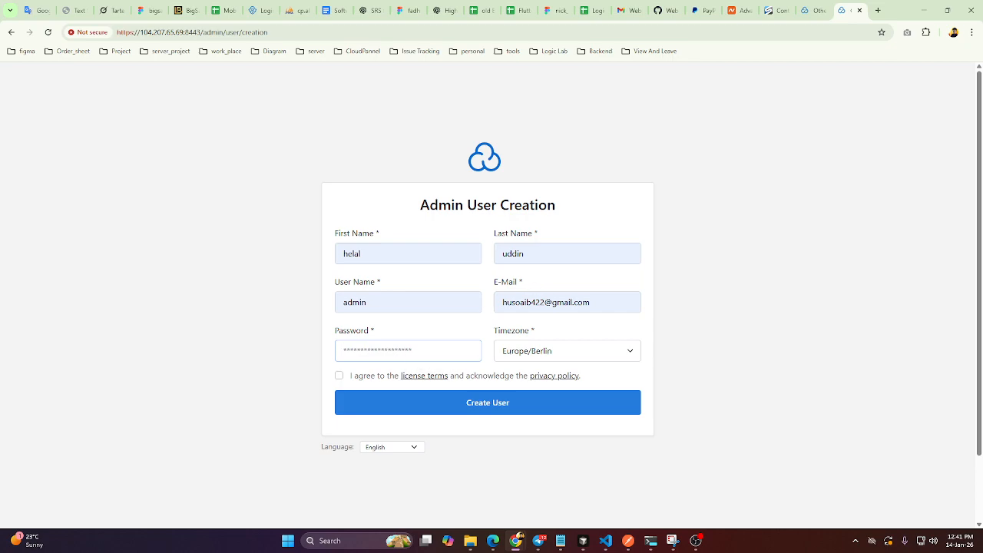
key("alt+Tab")
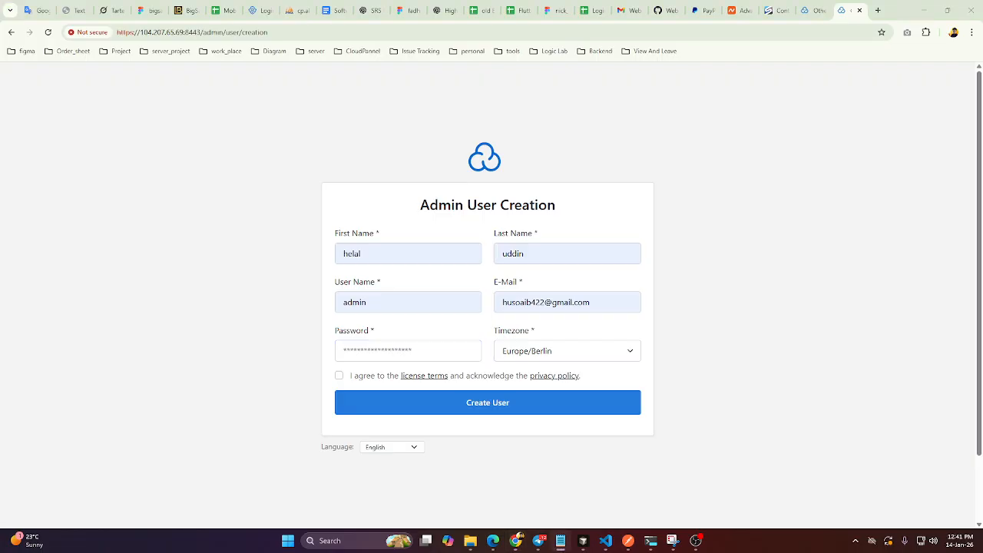
left_click(375, 355)
key("ctrl+v")
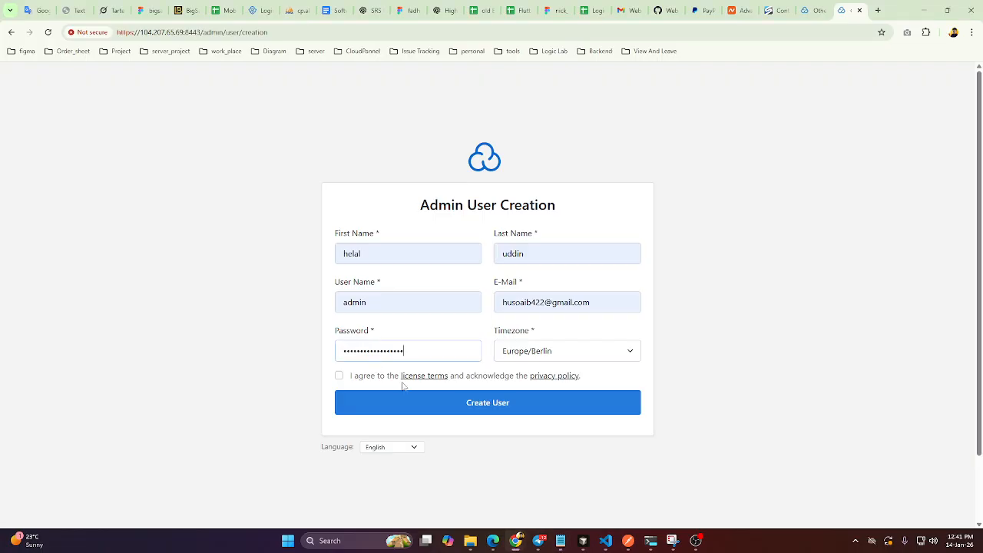
Set the timezone to UTC, agree to the license terms and privacy policy, and create the admin user.
left_click(527, 352)
scroll(569, 269, "down", 15)
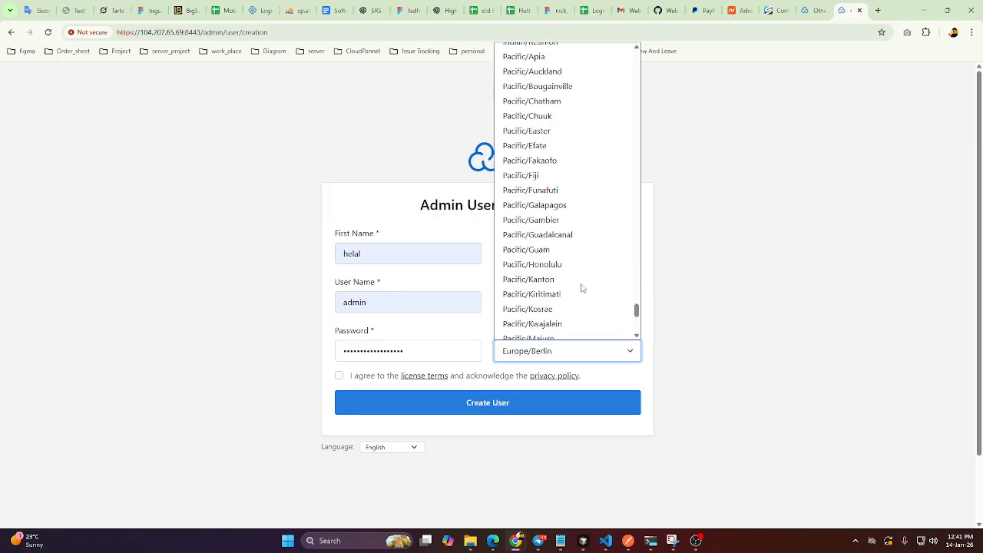
scroll(572, 292, "up", 15)
scroll(565, 292, "down", 15)
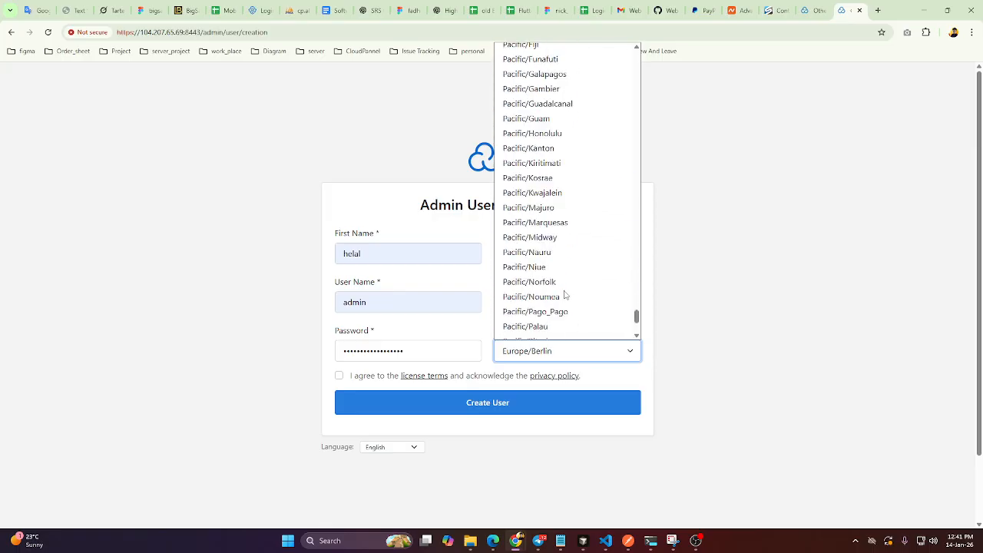
left_click(541, 333)
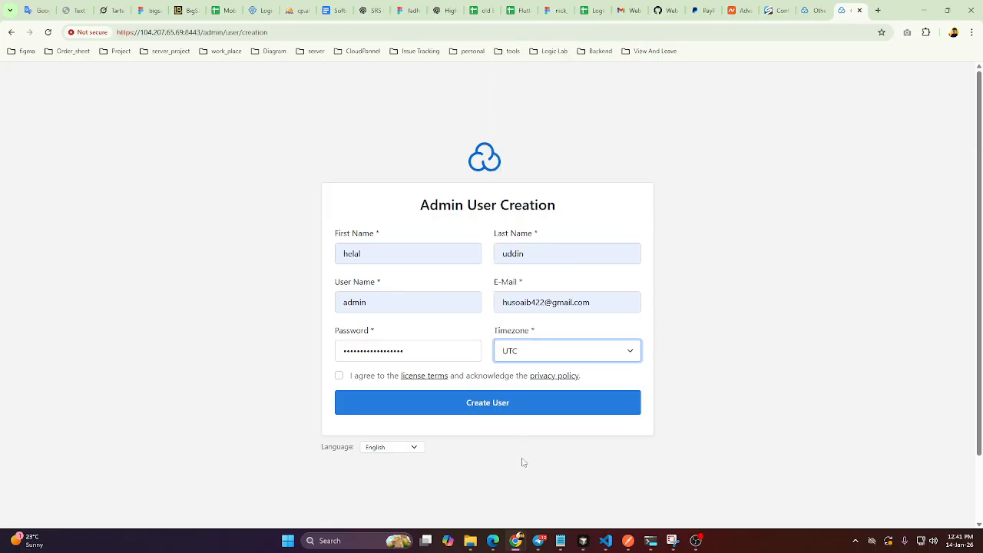
left_click(339, 375)
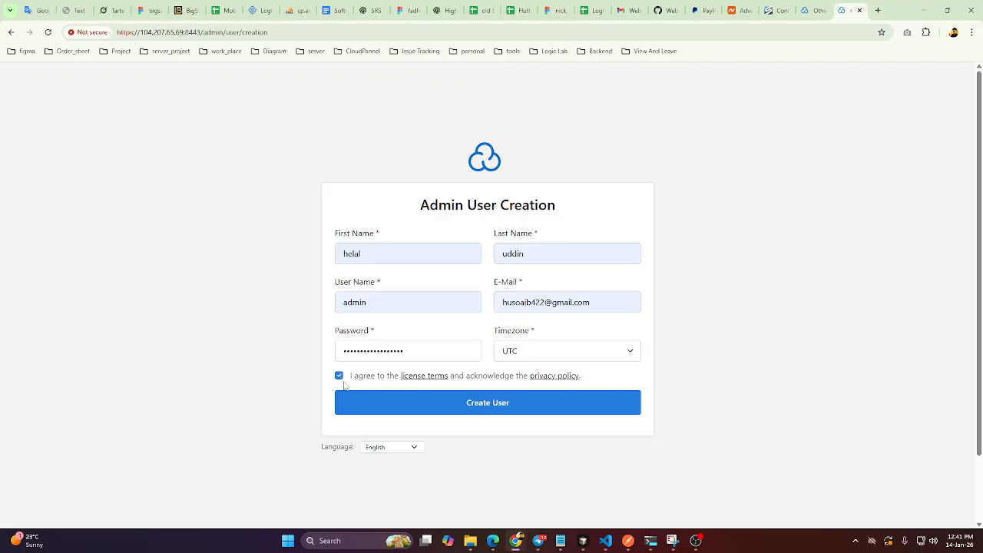
left_click(499, 415)
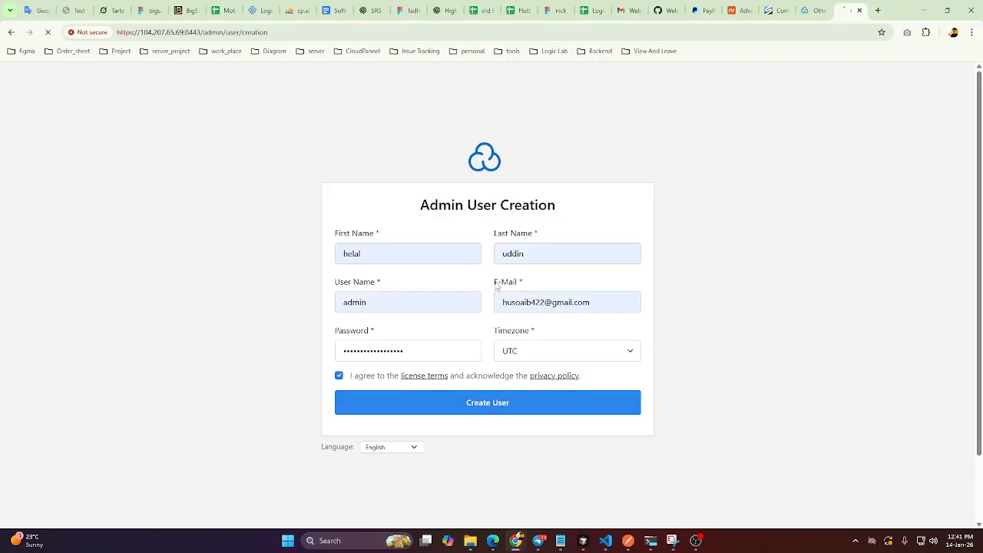
Log in to CloudPanel with the user name admin and the account password.
left_click(443, 209)
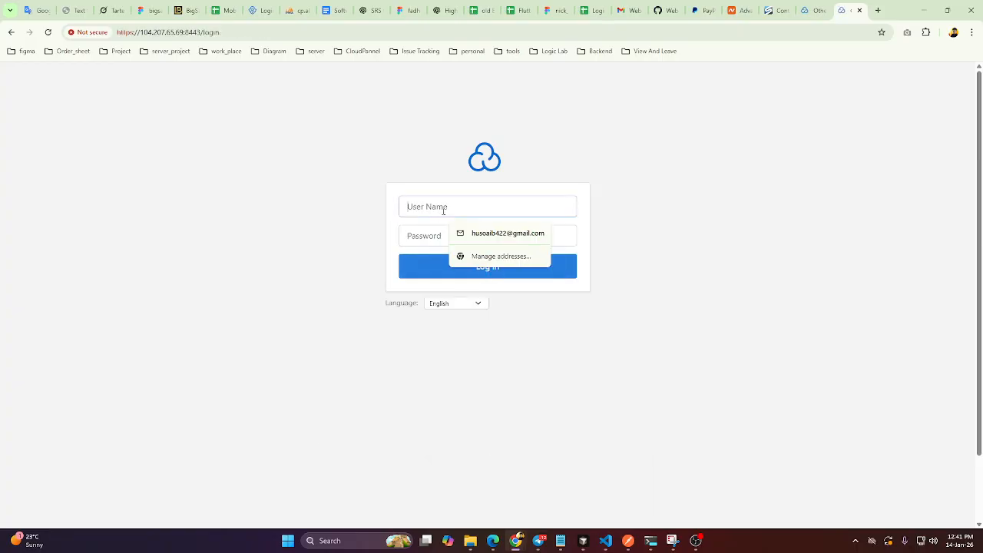
type("admin")
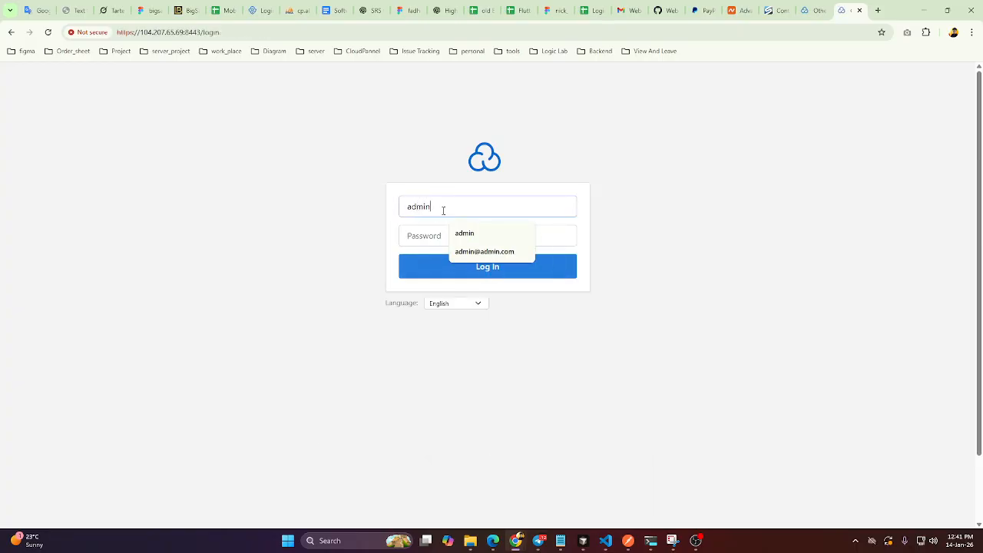
key("Tab")
key("ctrl+v")
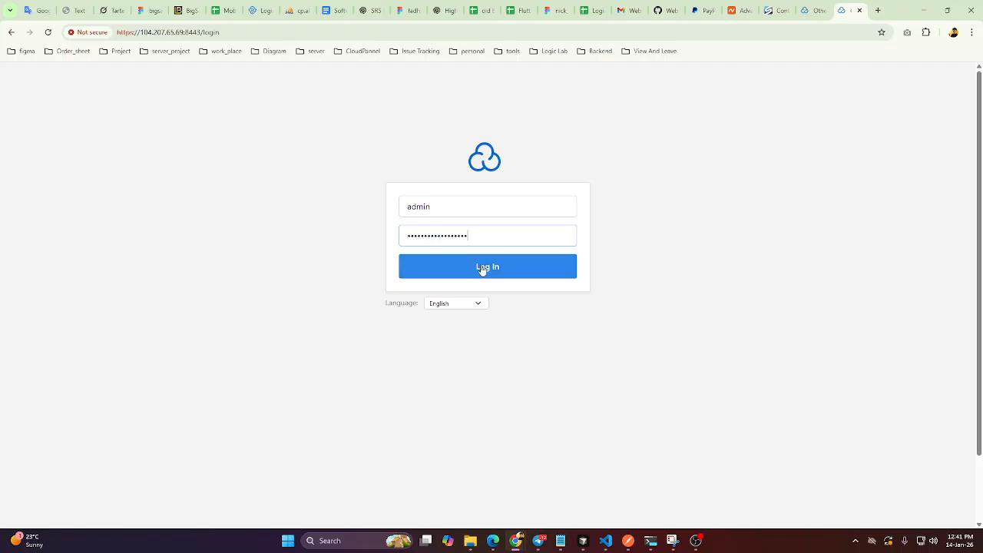
left_click(481, 268)
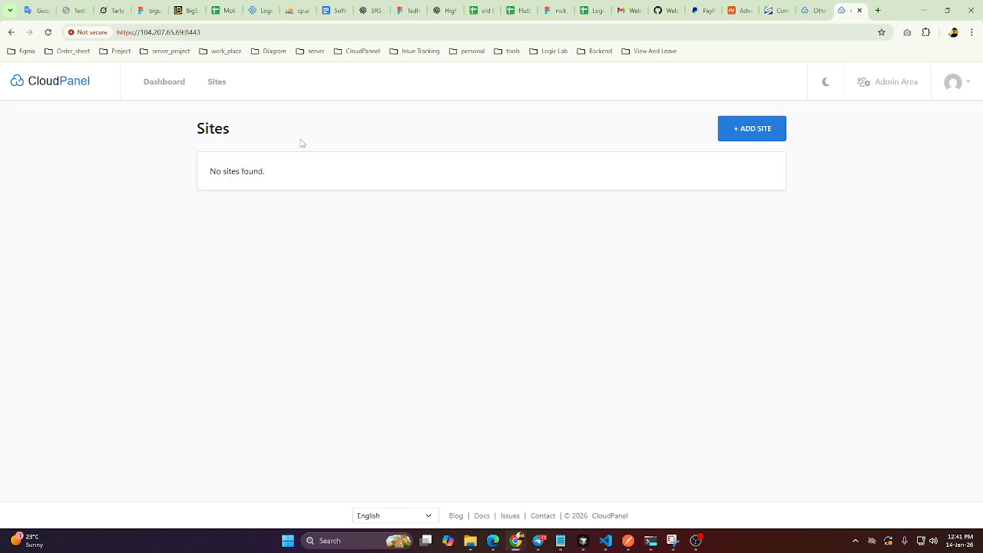
Switch to Namecheap's Advanced DNS page for skillquestlearning.com and select the value of the @ A record.
left_click(739, 12)
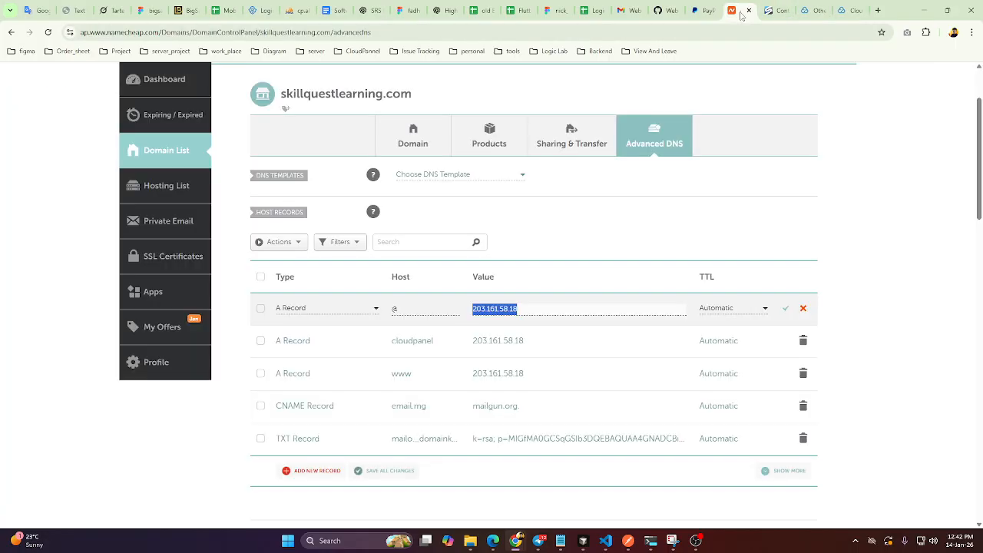
scroll(362, 300, "up", 1)
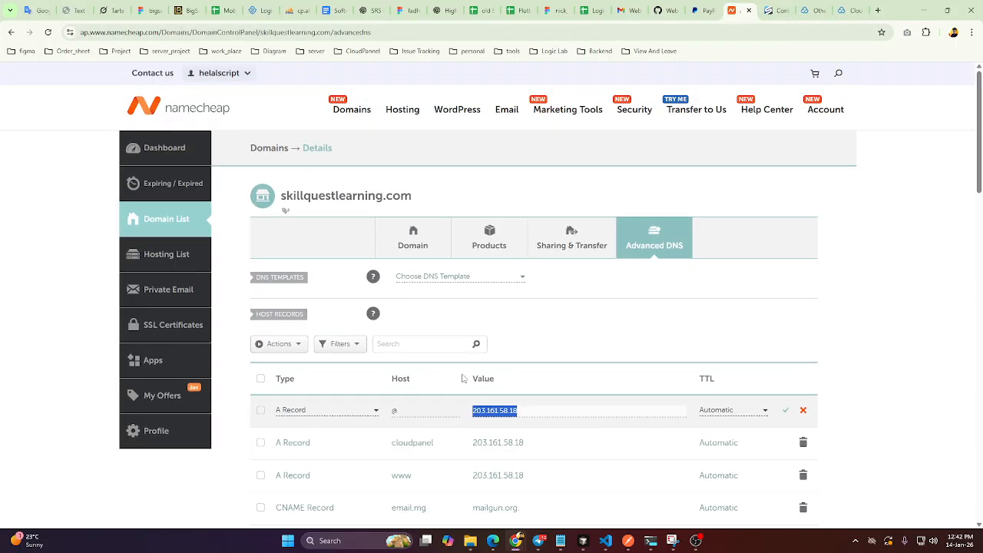
scroll(528, 418, "down", 3)
scroll(466, 322, "up", 1)
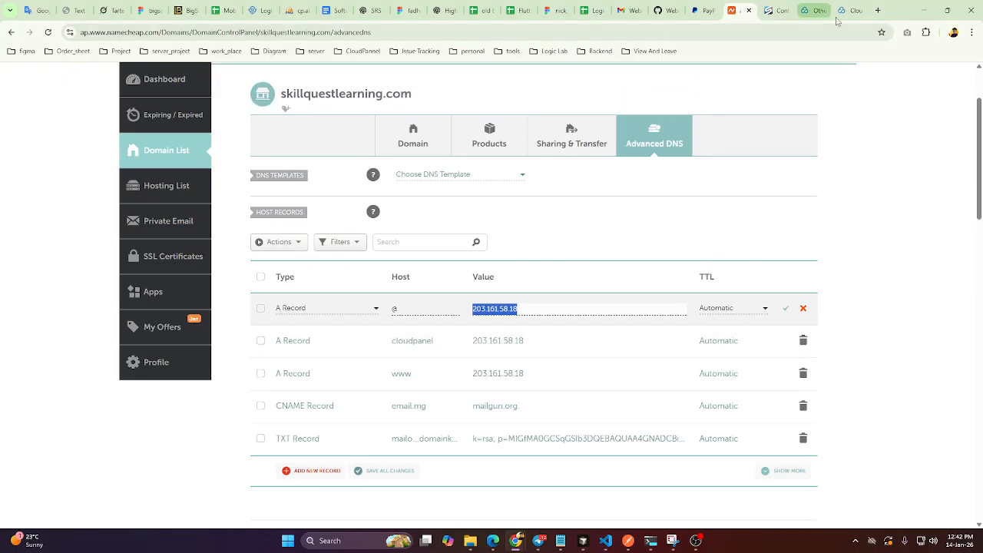
left_click(521, 308)
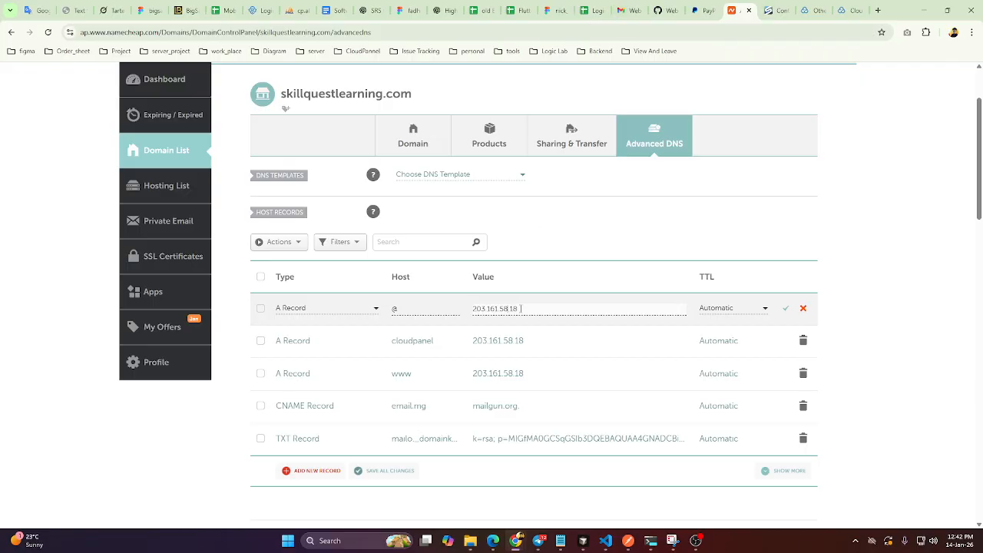
left_click_drag(521, 308, 471, 309)
Copy the server IP address 104.207.65.69 from VPS Control and enter it as the value of the @ A record.
left_click(847, 10)
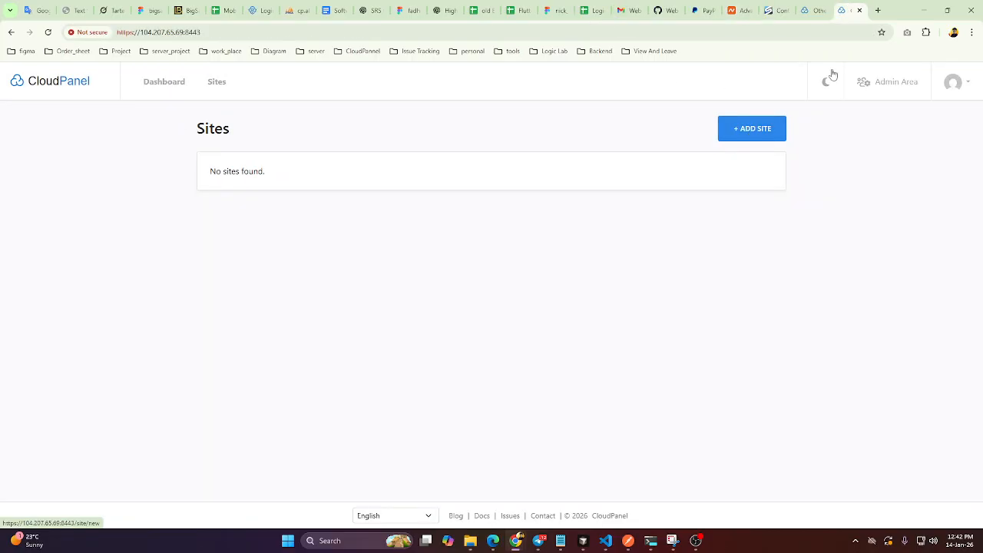
left_click(770, 12)
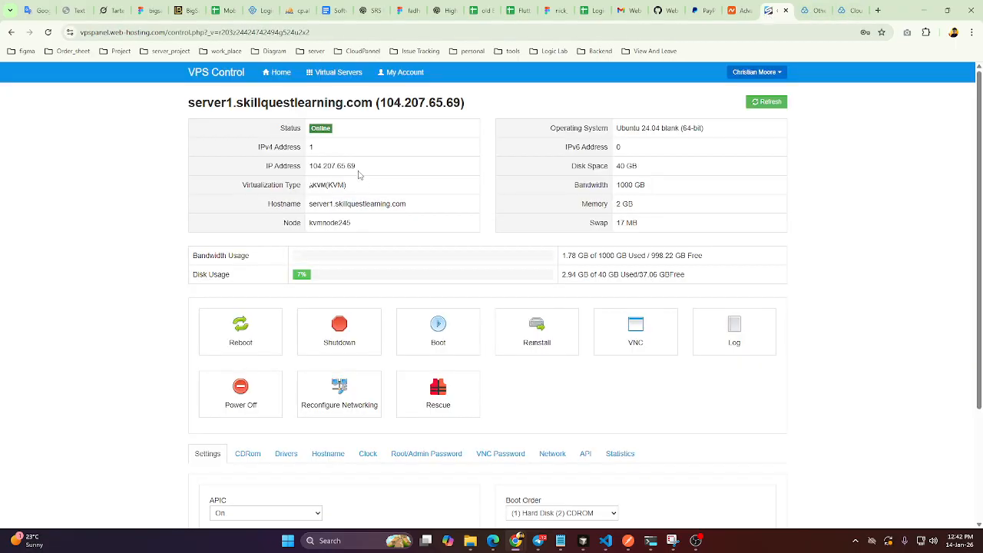
left_click_drag(357, 166, 313, 176)
key("ctrl+c")
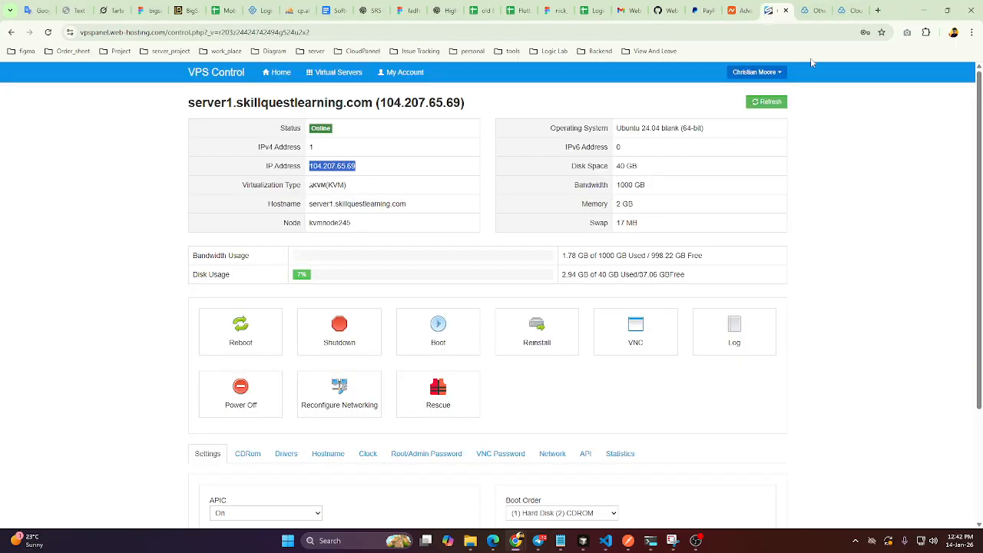
left_click(850, 11)
left_click(814, 15)
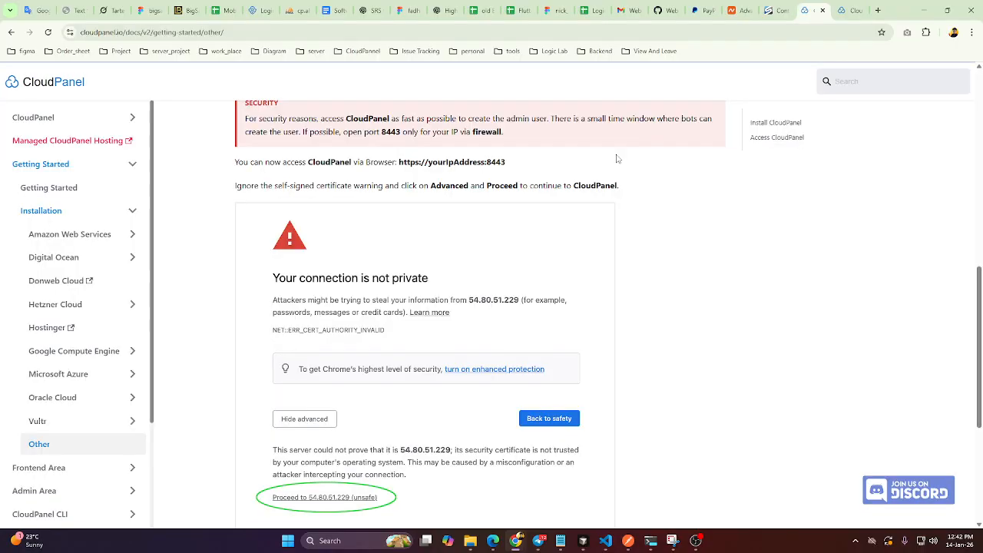
left_click(775, 11)
left_click(738, 10)
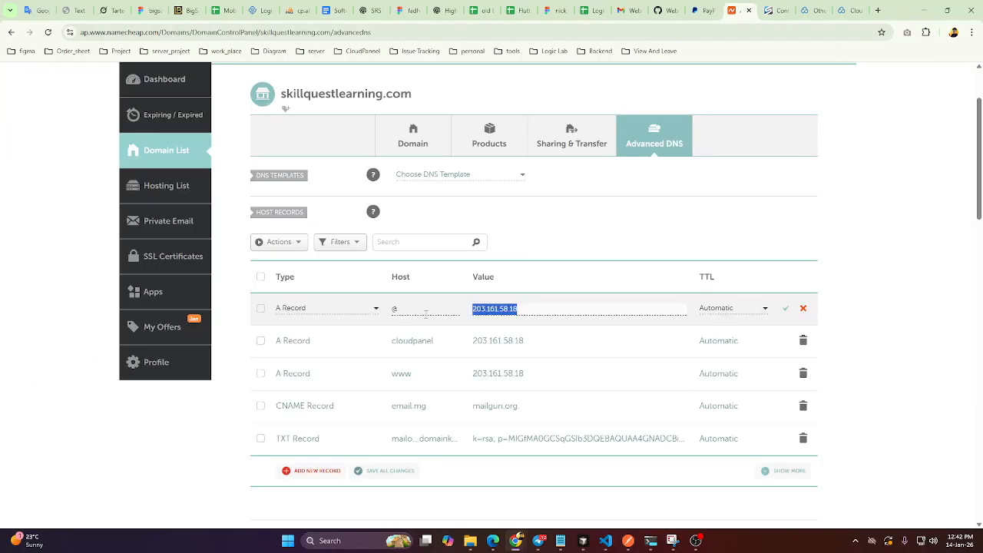
key("ctrl+v")
Set the cloudpanel and www A records to 104.207.65.69 and save all three changed A records.
left_click(529, 340)
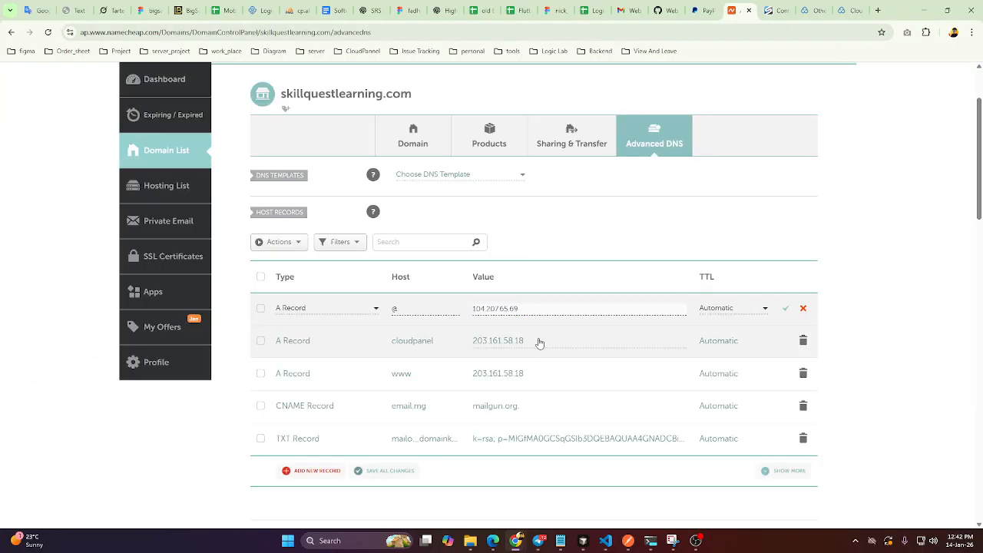
key("ctrl+a")
key("ctrl+v")
left_click(537, 372)
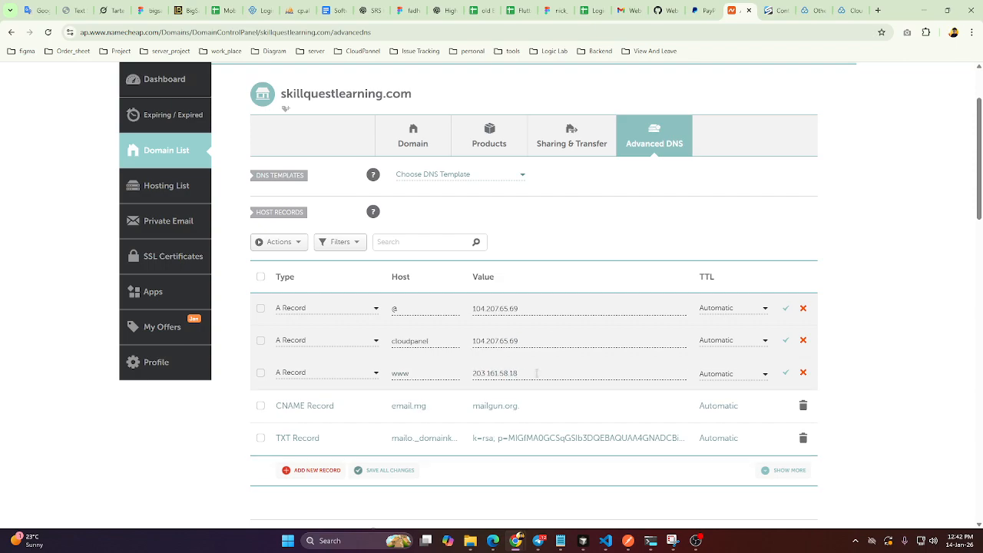
key("ctrl+a")
key("ctrl+v")
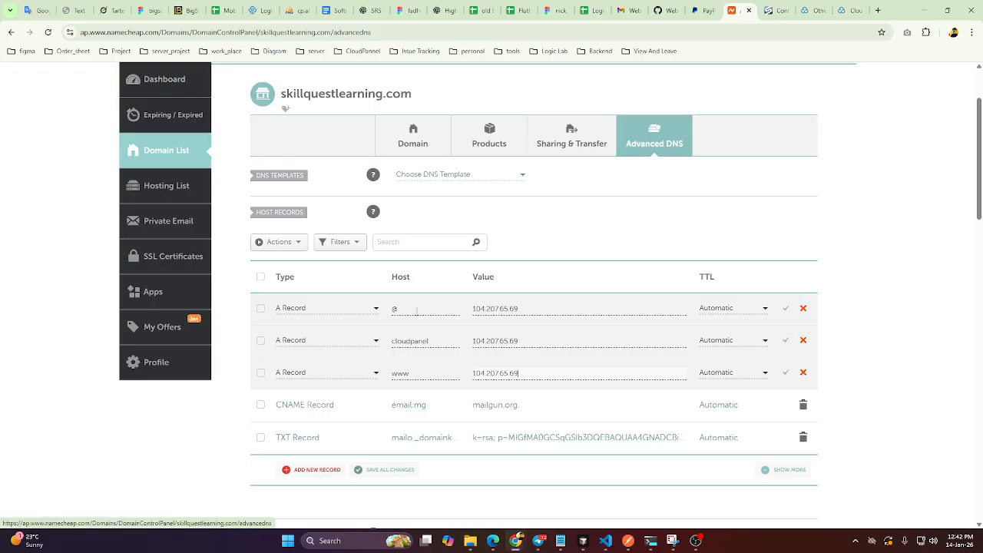
left_click(787, 374)
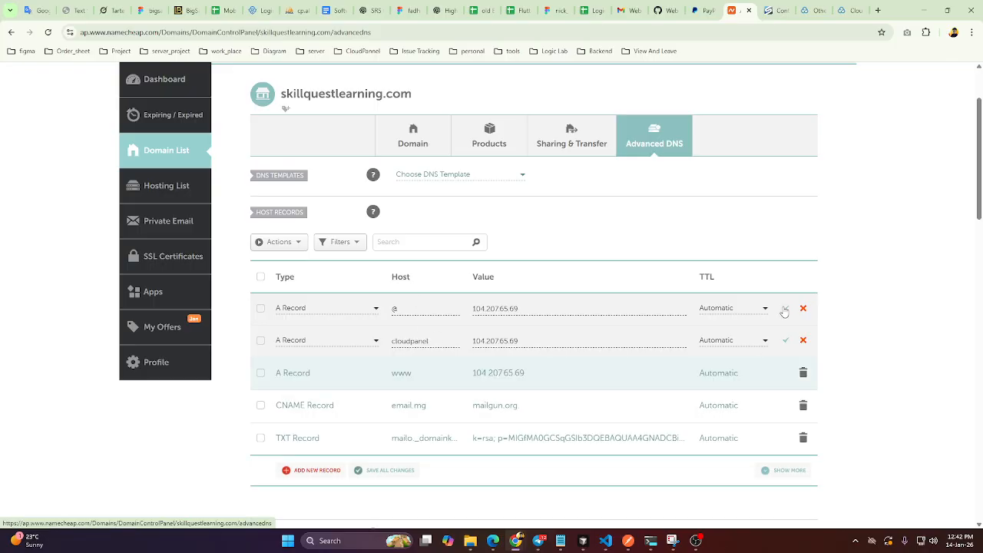
left_click(786, 337)
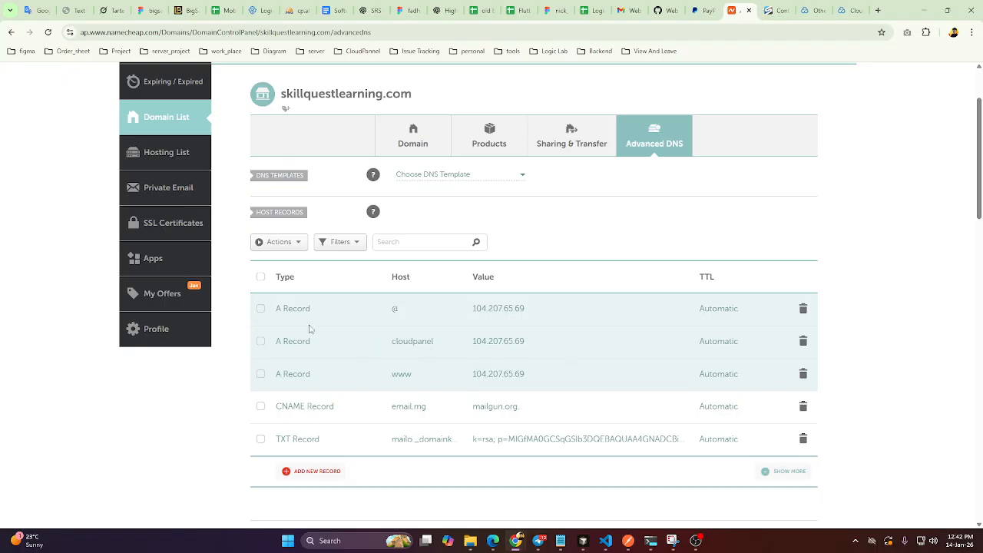
Copy the domain name skillquestlearning.com and start adding a new site in CloudPanel.
left_click_drag(423, 98, 283, 100)
key("ctrl+c")
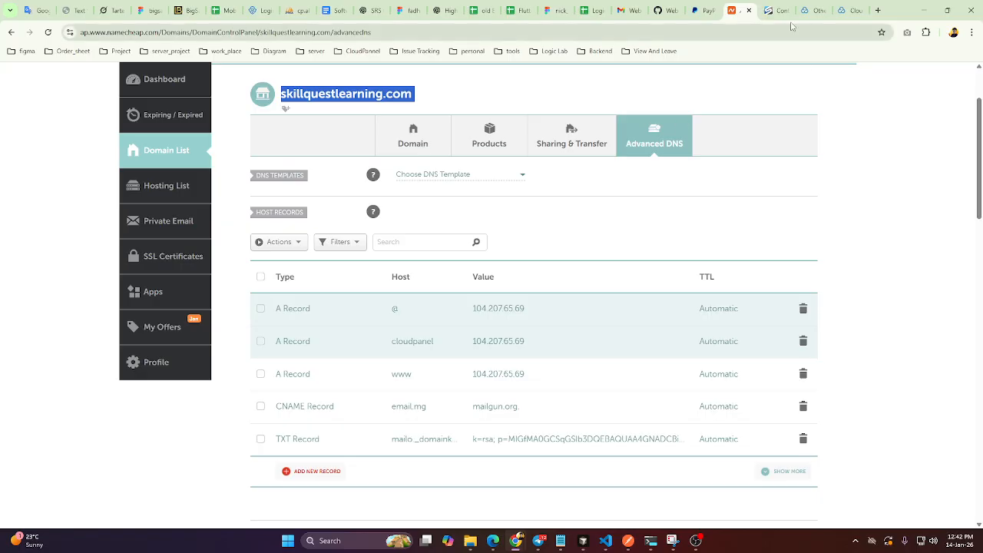
left_click(812, 10)
left_click(851, 10)
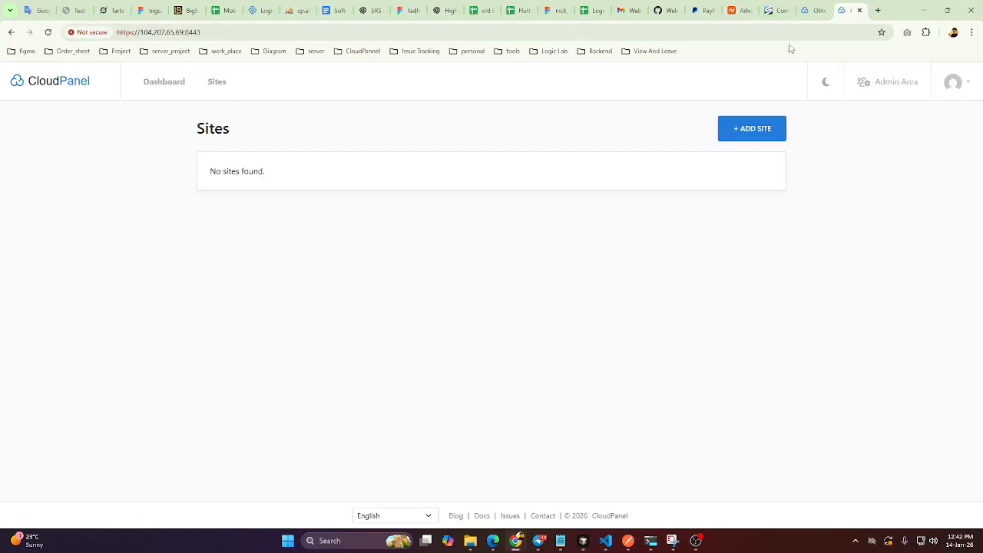
left_click(761, 132)
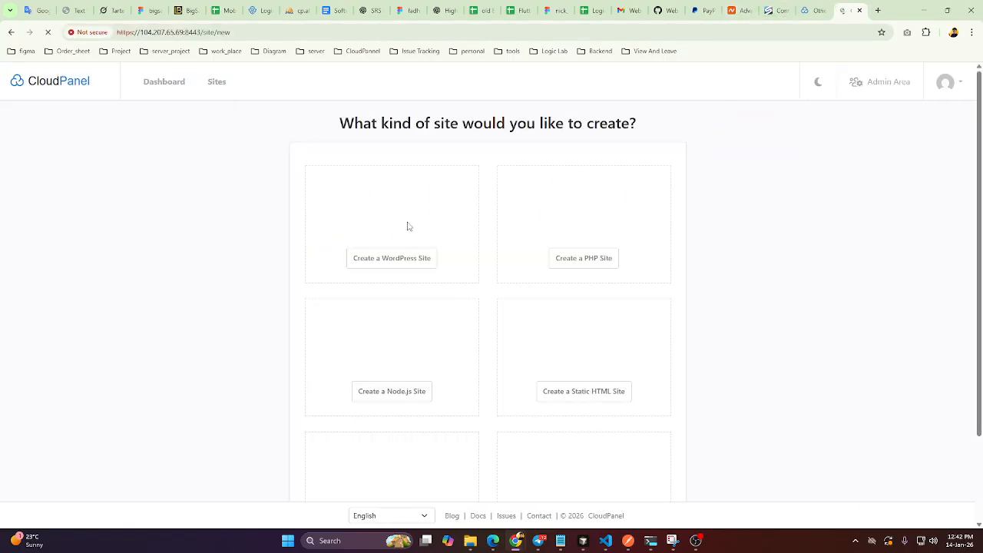
scroll(619, 330, "down", 2)
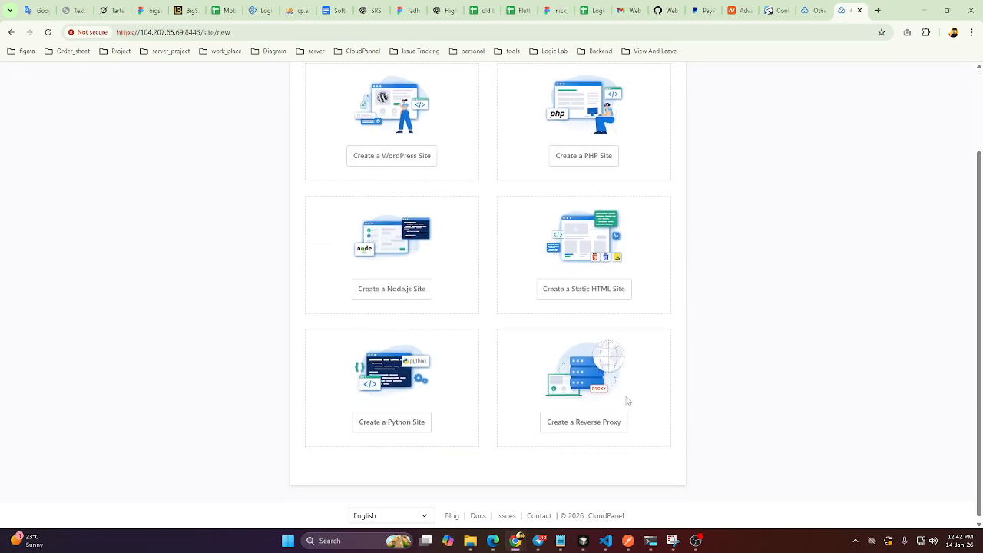
Check the A records on Namecheap's Advanced DNS page and return to CloudPanel.
mouse_move(774, 17)
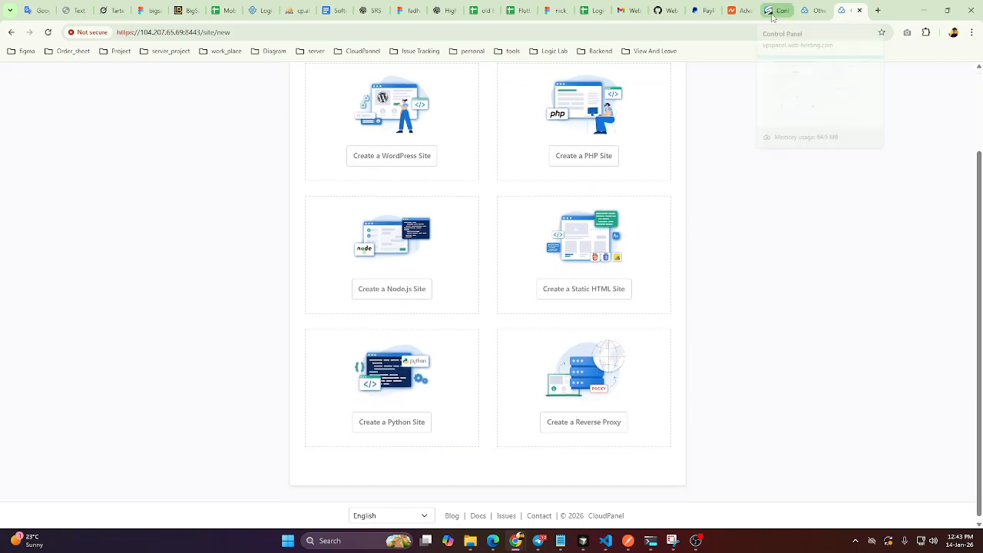
left_click(738, 10)
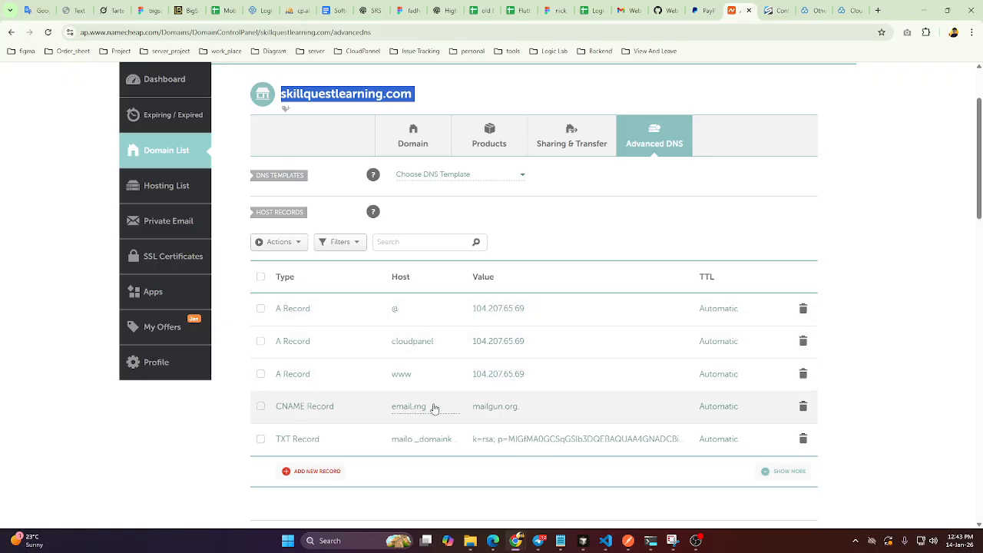
left_click(851, 10)
Create a static HTML site with domain name skillquestlearning.com, site user skillquestlearning and the generated password.
scroll(502, 283, "up", 2)
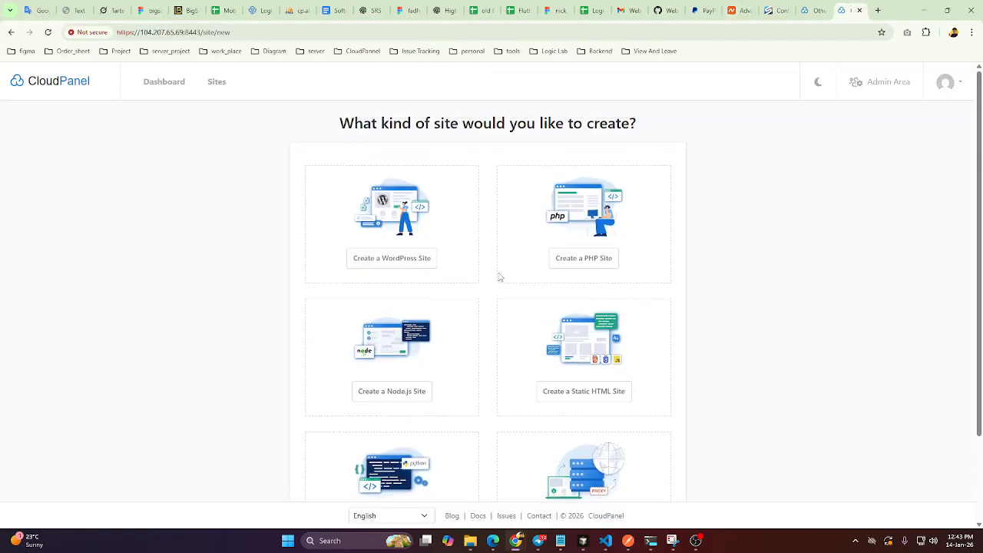
left_click(563, 397)
left_click(357, 182)
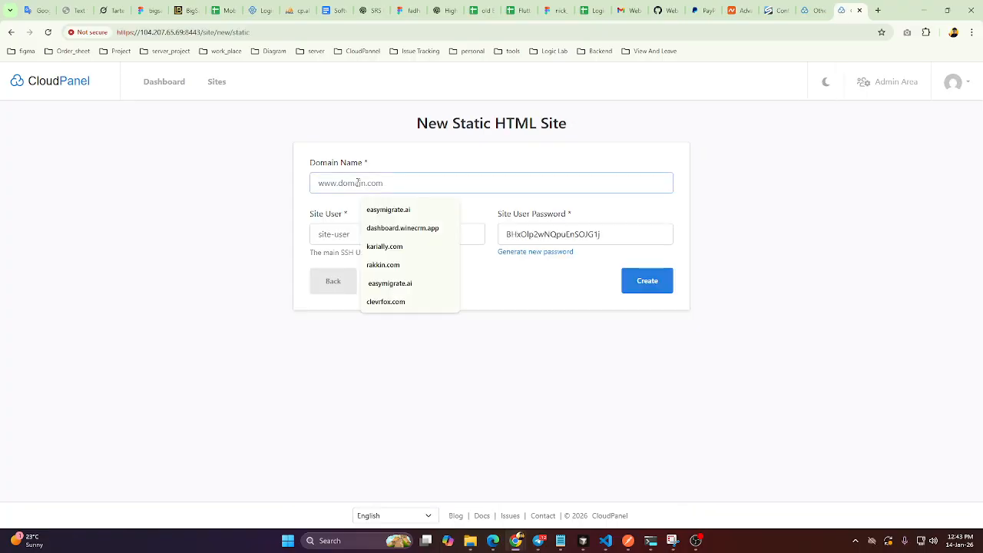
key("ctrl+v")
left_click(351, 234)
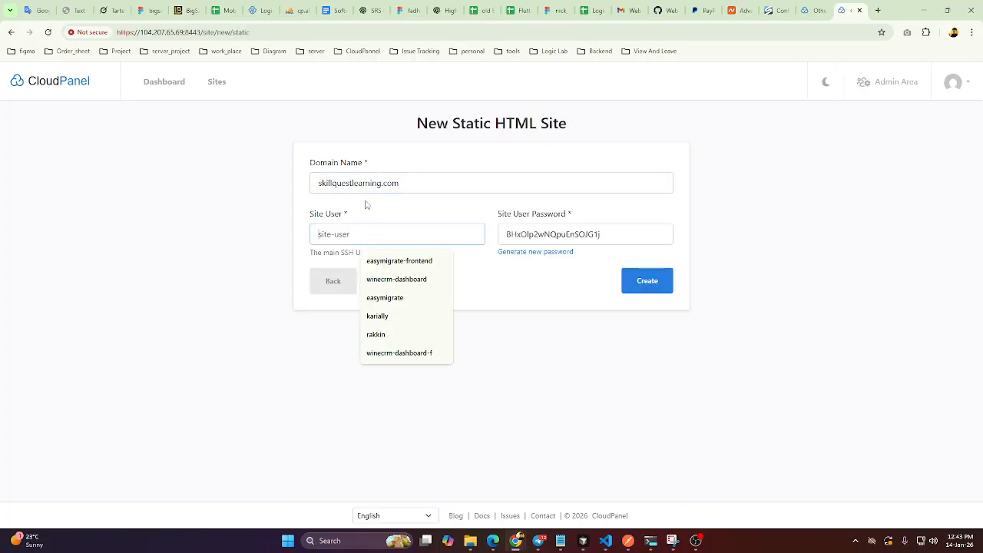
left_click(402, 186)
left_click(355, 232)
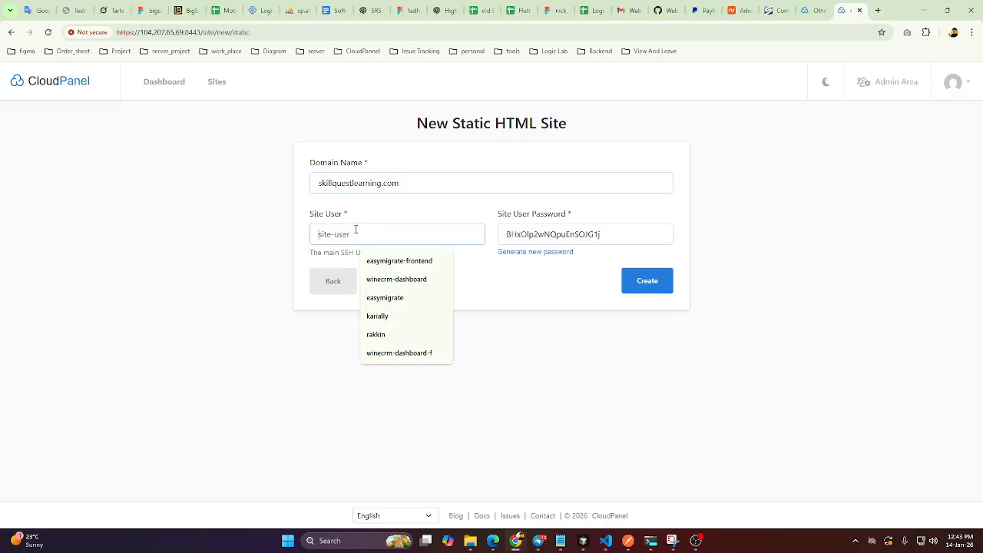
left_click(404, 184)
key("BackSpace")
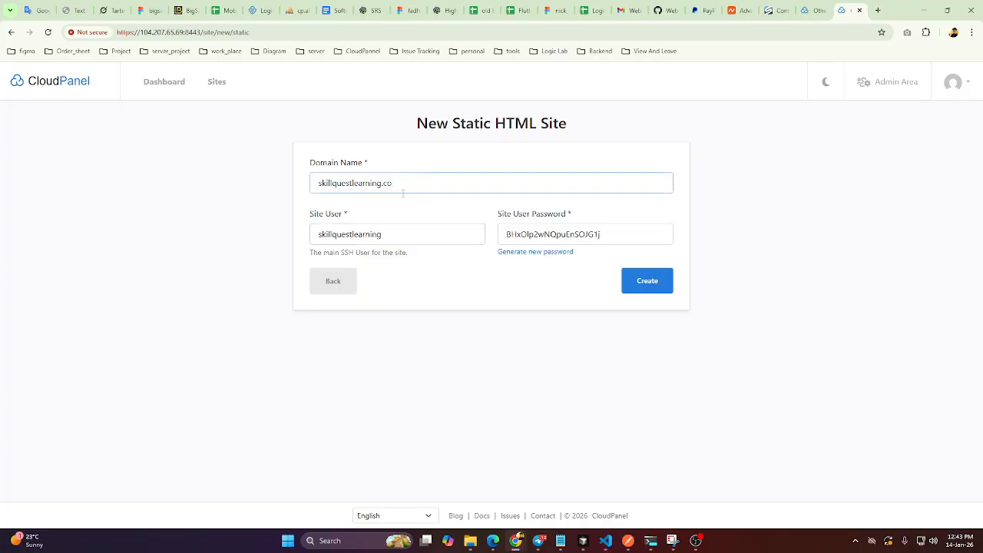
left_click_drag(618, 242, 502, 238)
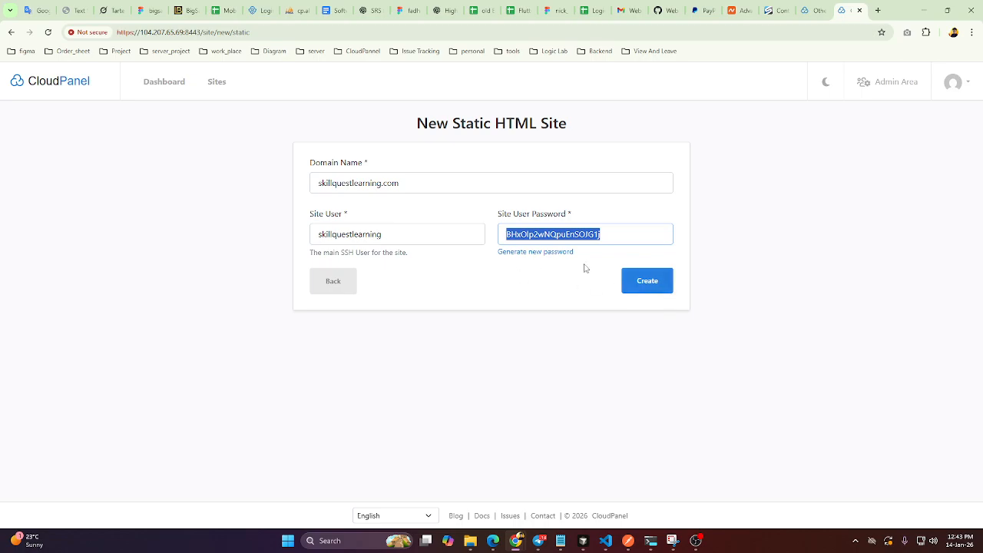
left_click(652, 283)
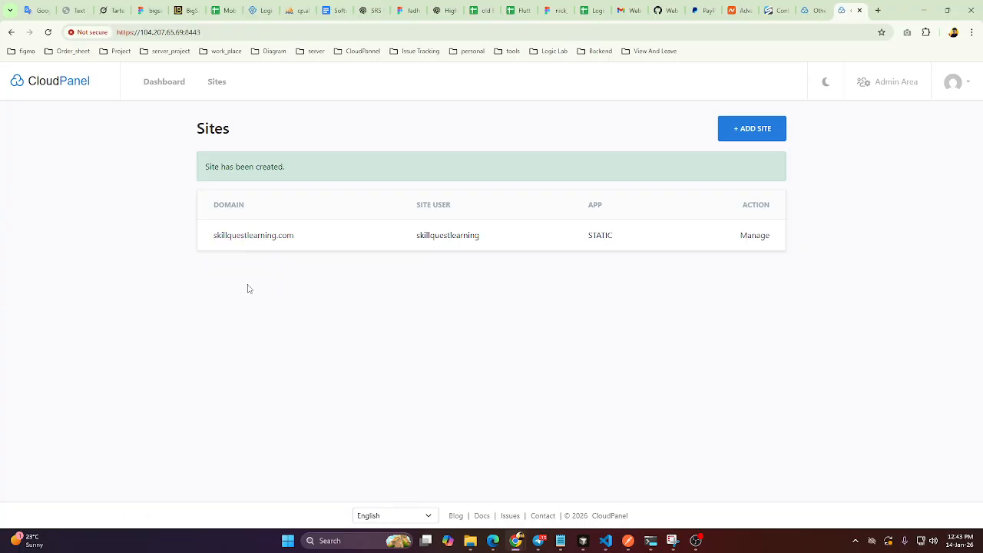
left_click(756, 236)
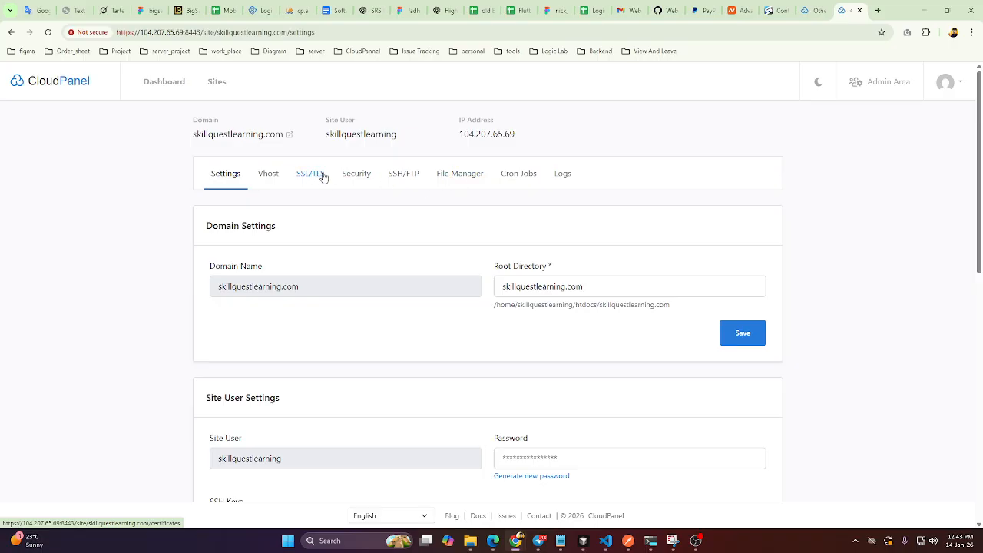
left_click(318, 174)
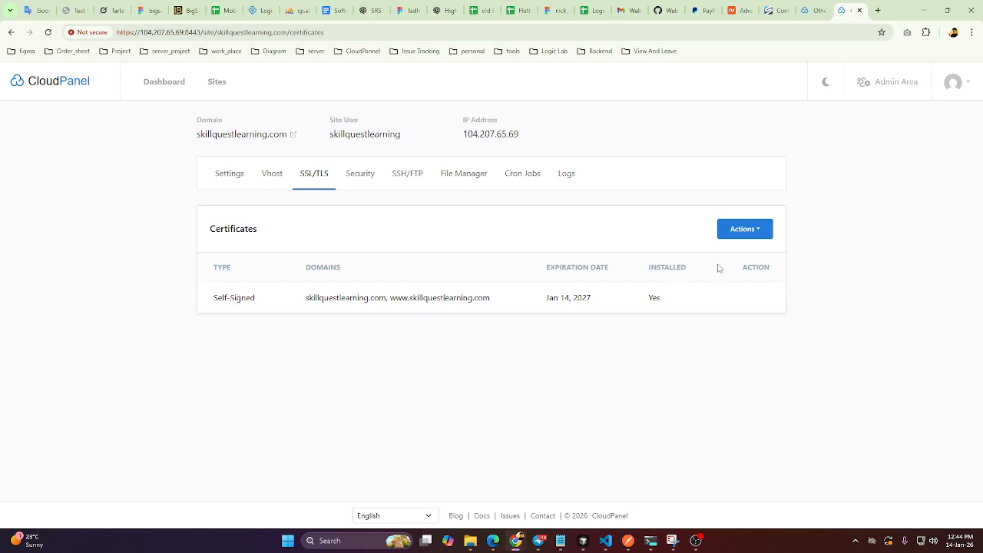
left_click(739, 231)
left_click(708, 253)
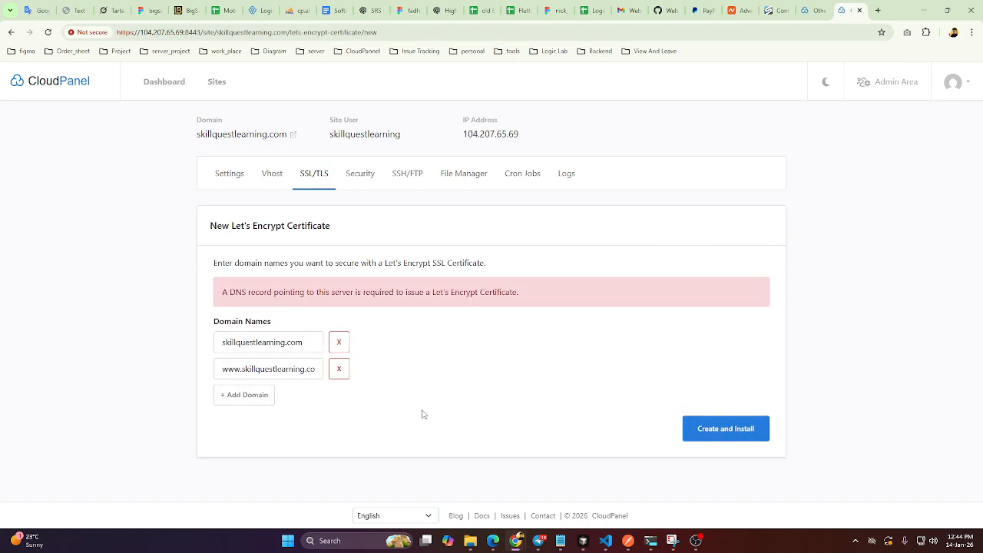
left_click(739, 433)
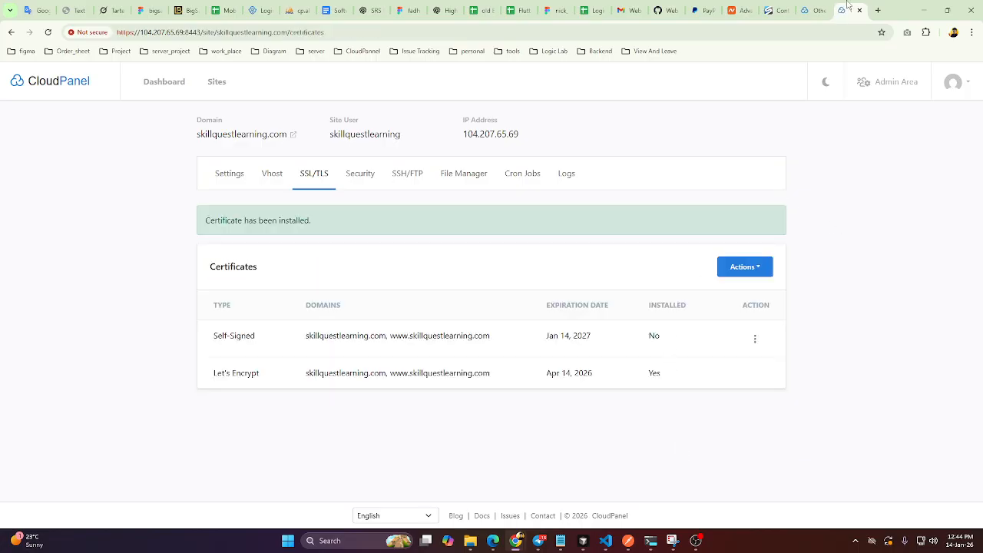
Open skillquestlearning.com from CloudPanel, check the text the live page serves, and return to CloudPanel.
left_click(816, 10)
left_click(845, 10)
left_click(241, 133)
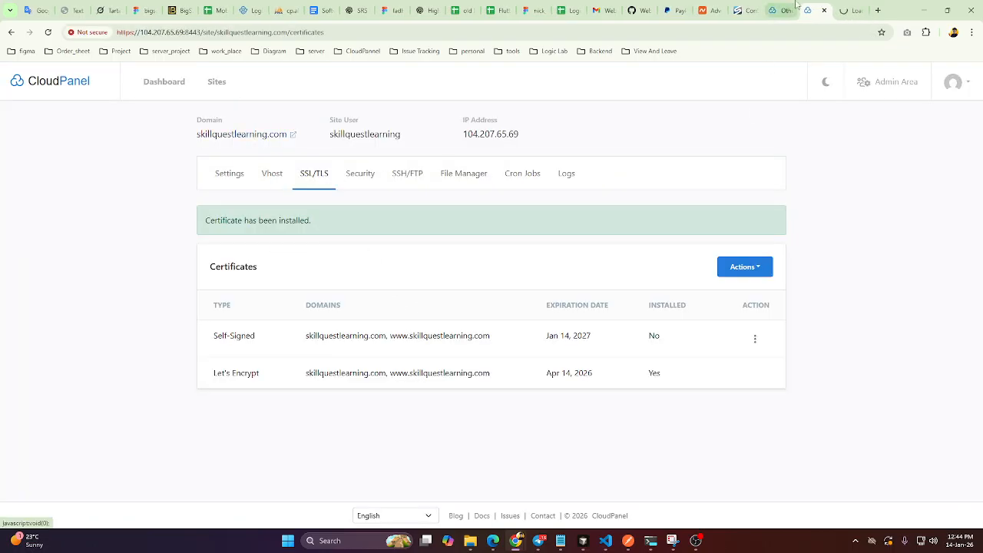
left_click(845, 8)
left_click_drag(88, 80, 3, 71)
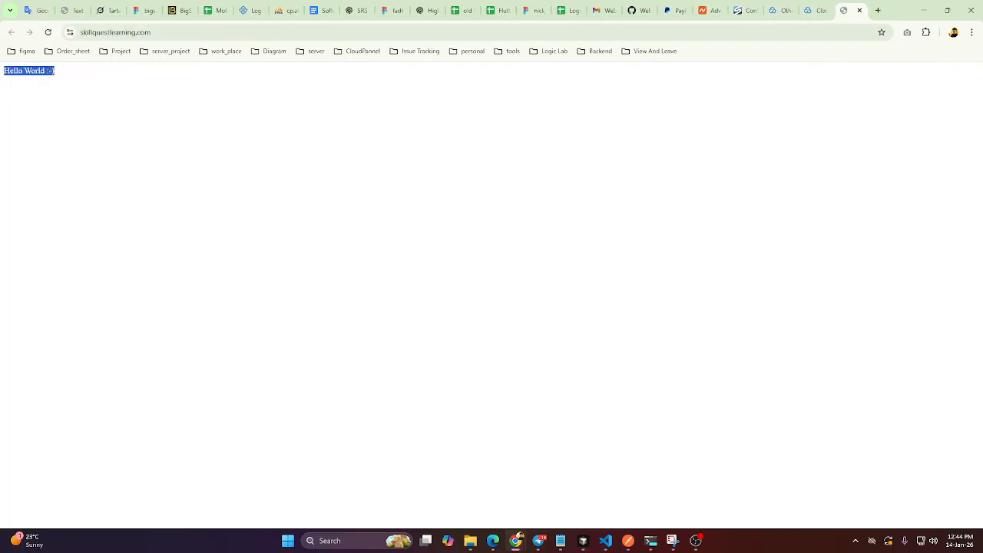
left_click(810, 12)
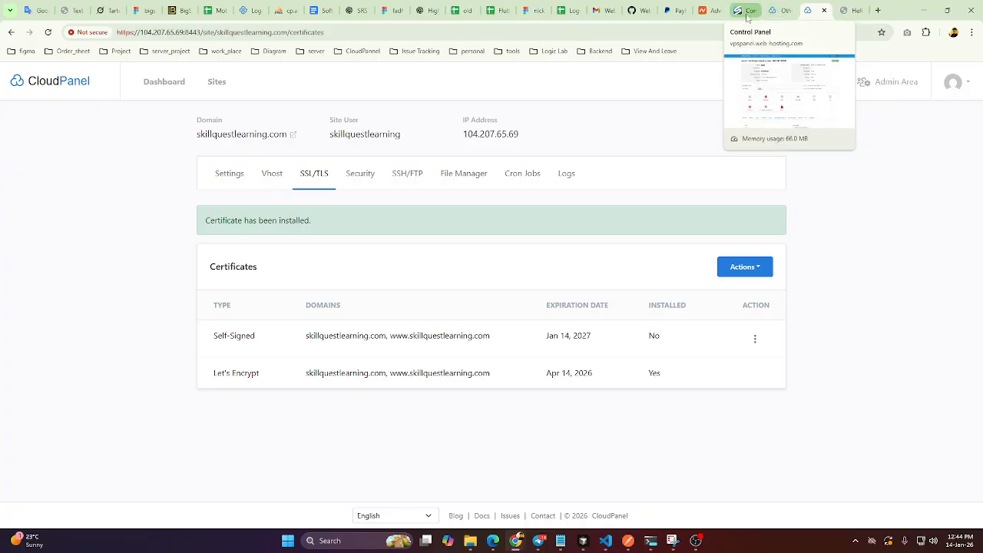
Add and save an A record with host dashboard and value 104.207.65.69 on Namecheap's Advanced DNS page.
left_click(702, 11)
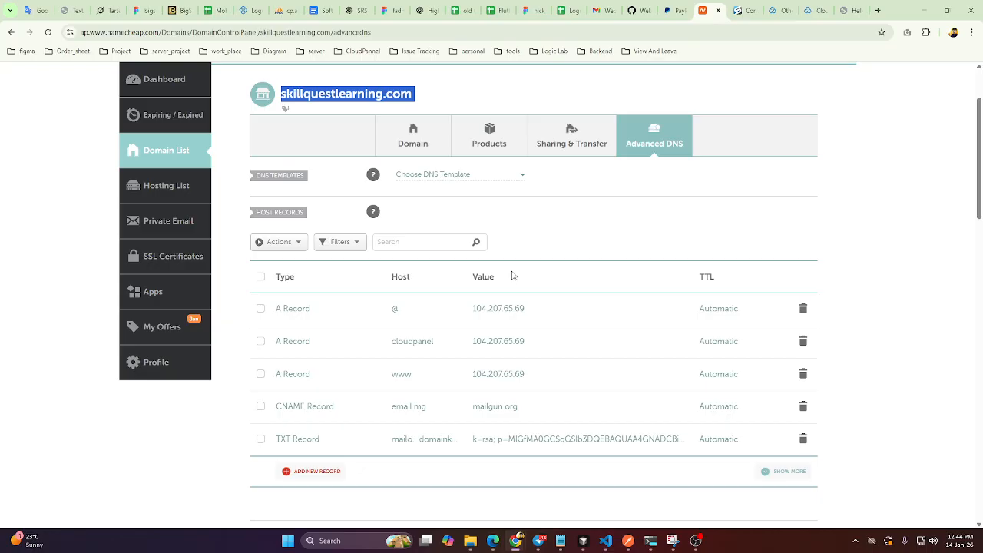
left_click(650, 238)
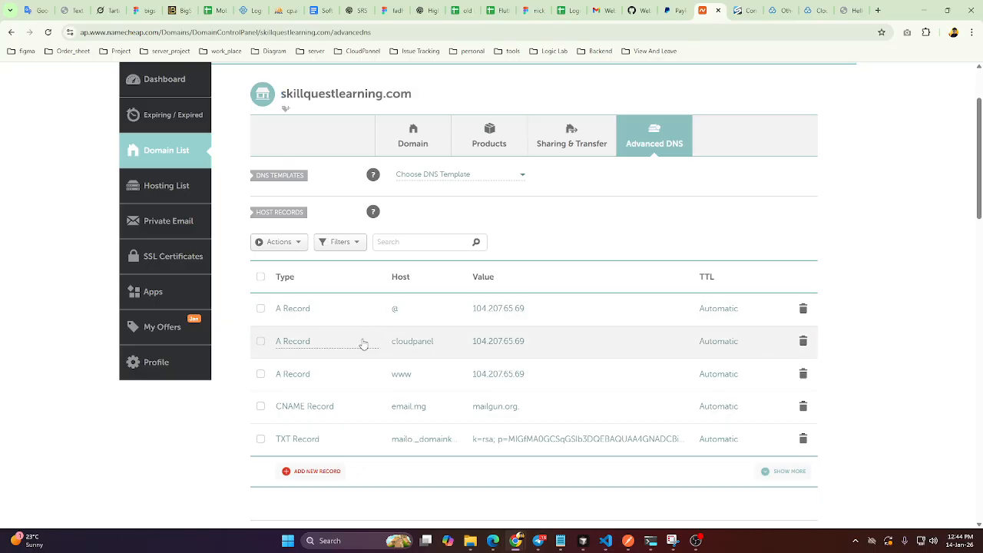
left_click(321, 471)
scroll(320, 292, "up", 2)
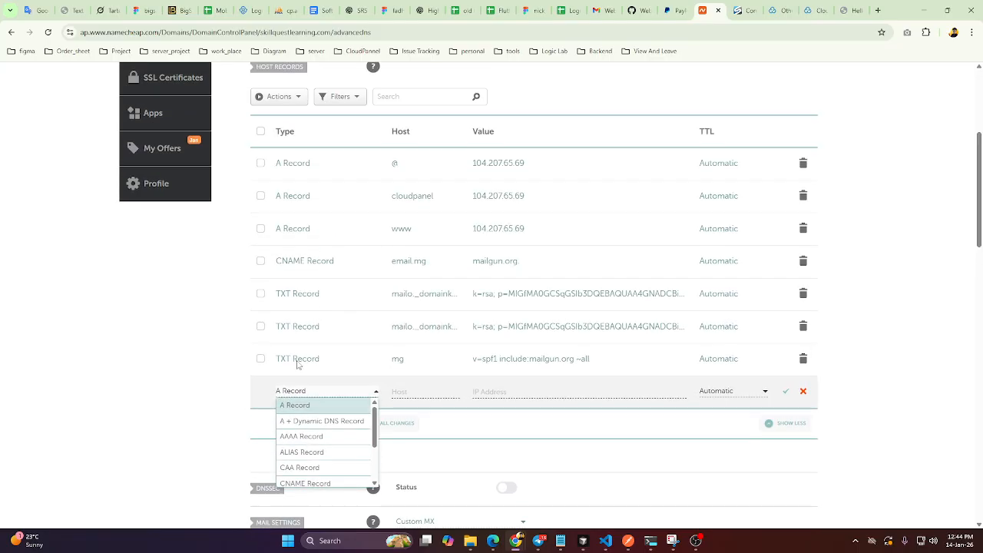
left_click(300, 405)
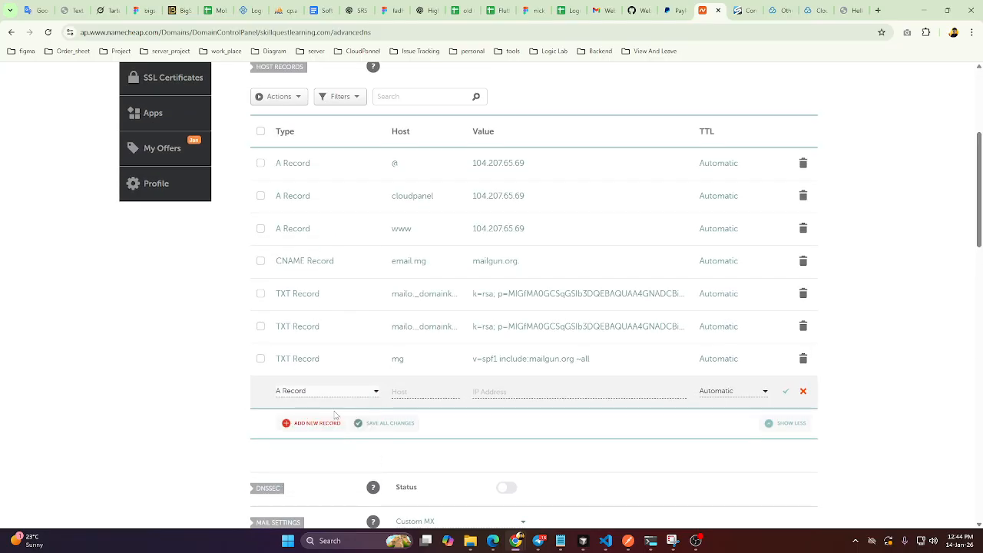
left_click(418, 392)
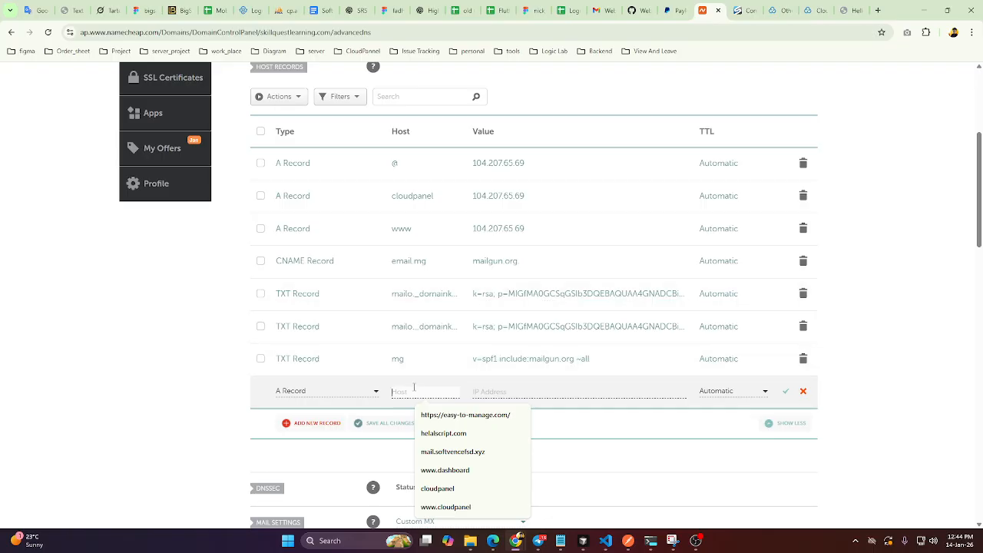
type("dashboard")
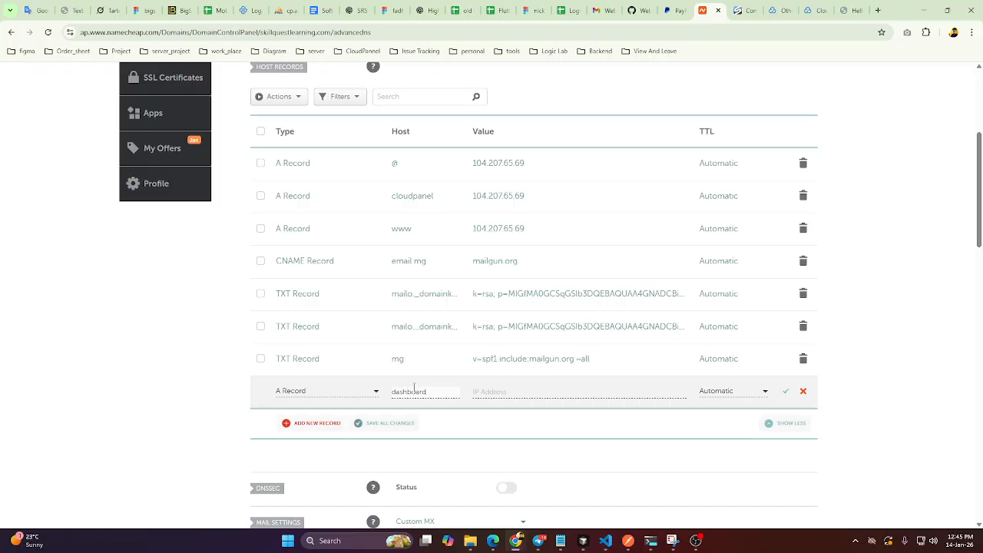
left_click_drag(525, 164, 472, 164)
key("ctrl+c")
left_click(507, 391)
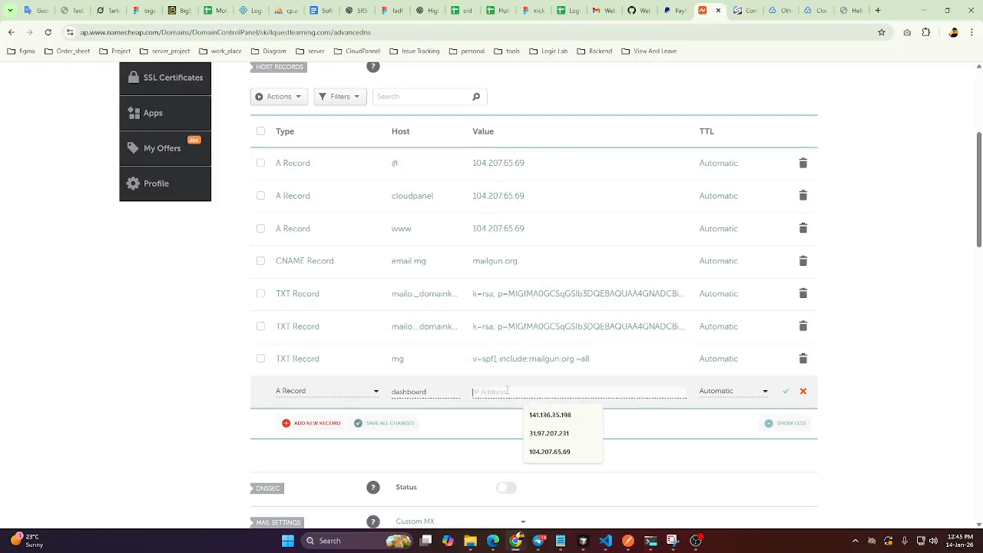
key("ctrl+v")
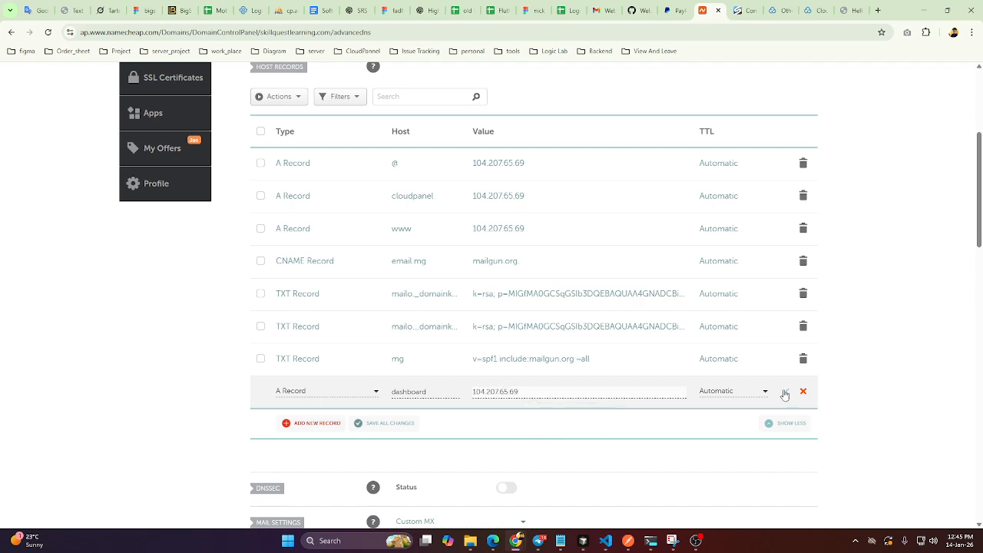
key("Return")
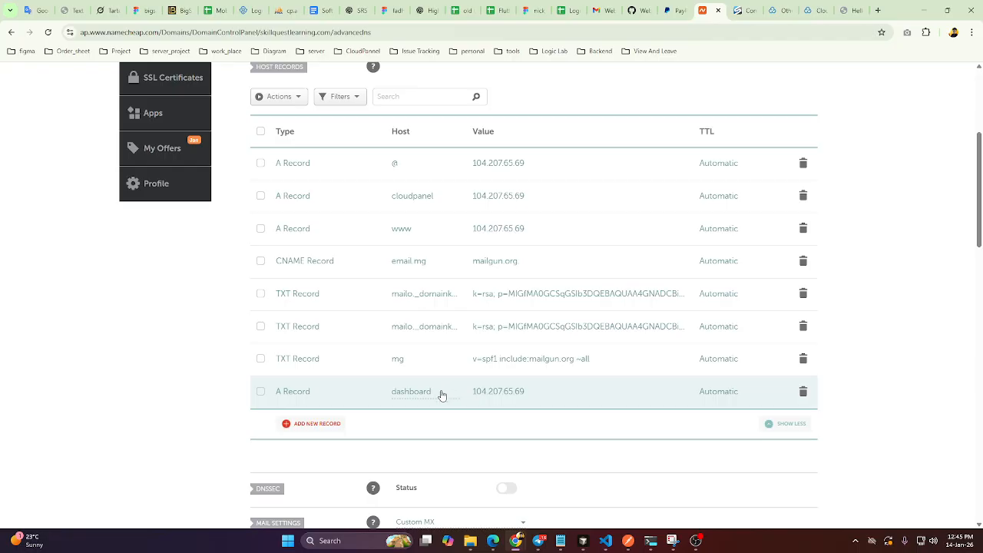
Open the dashboard record's host for editing, switch back to CloudPanel and start adding a new PHP site.
left_click_drag(441, 397, 394, 396)
left_click(393, 395)
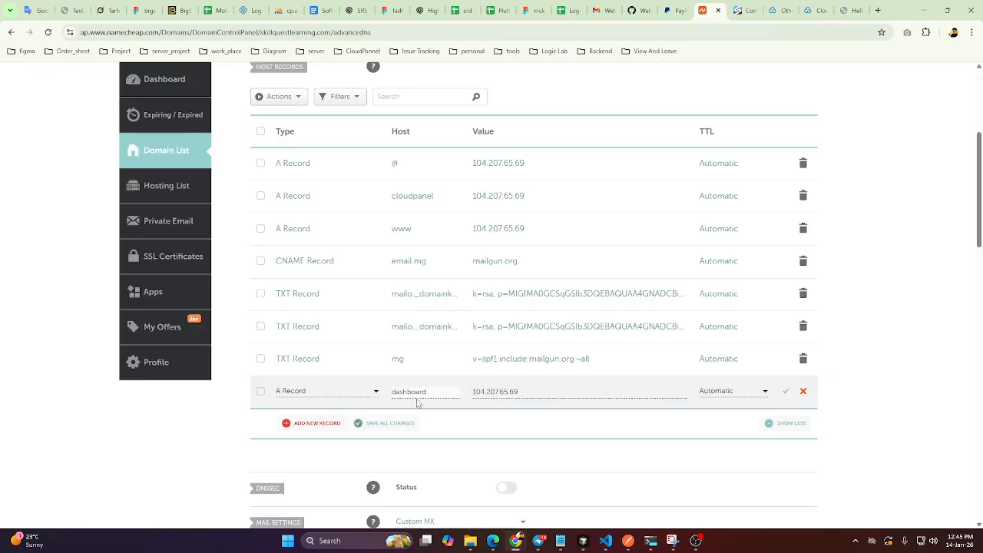
left_click(809, 10)
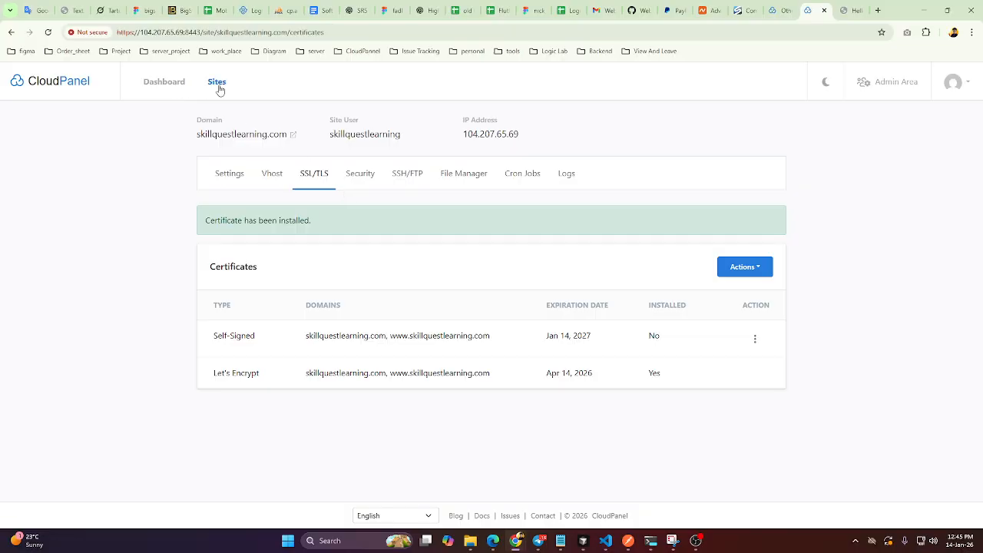
left_click(563, 181)
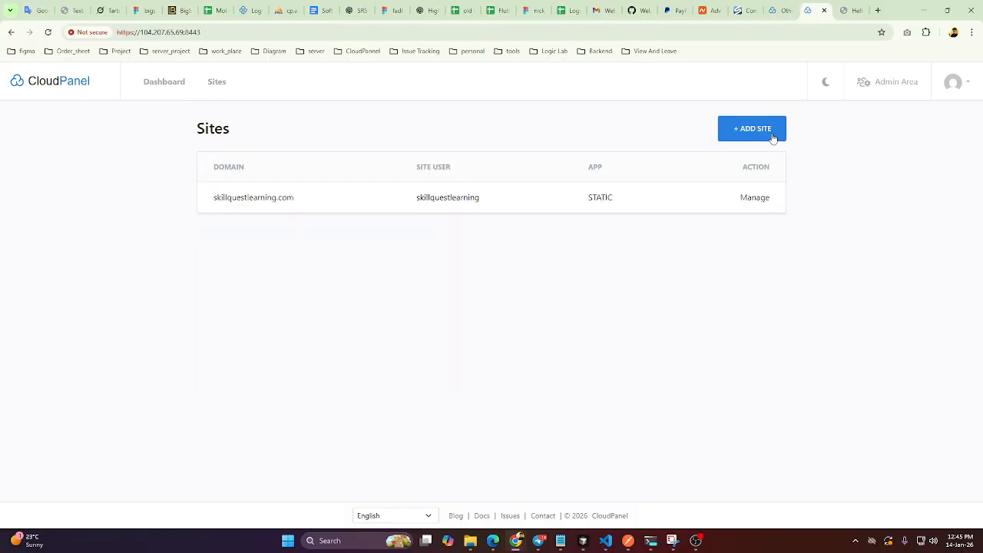
left_click(768, 133)
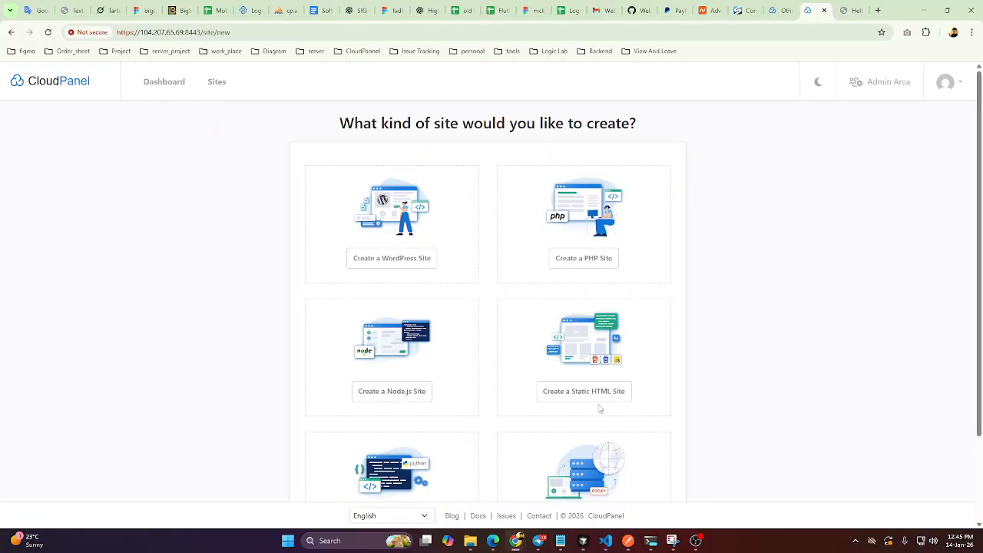
scroll(567, 349, "down", 2)
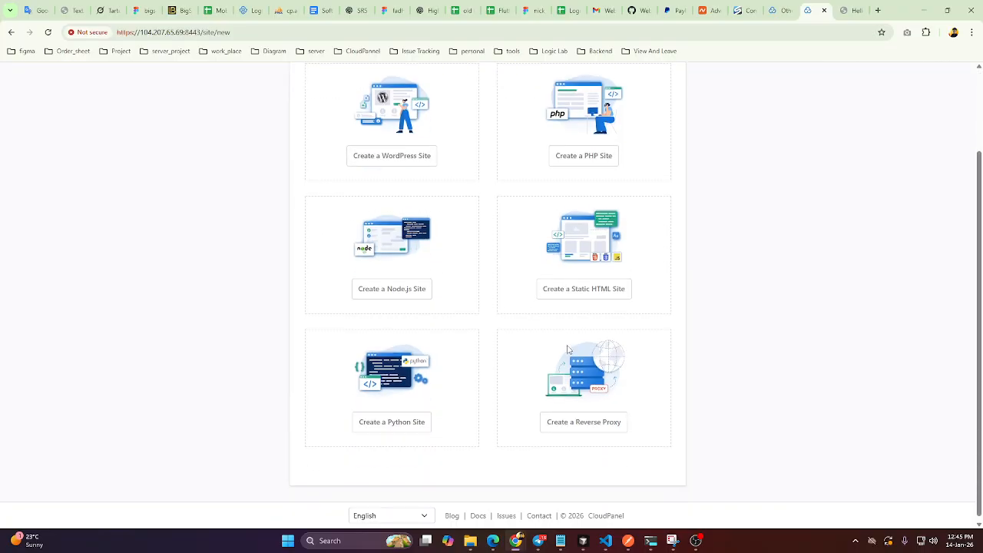
scroll(567, 350, "up", 2)
left_click(573, 263)
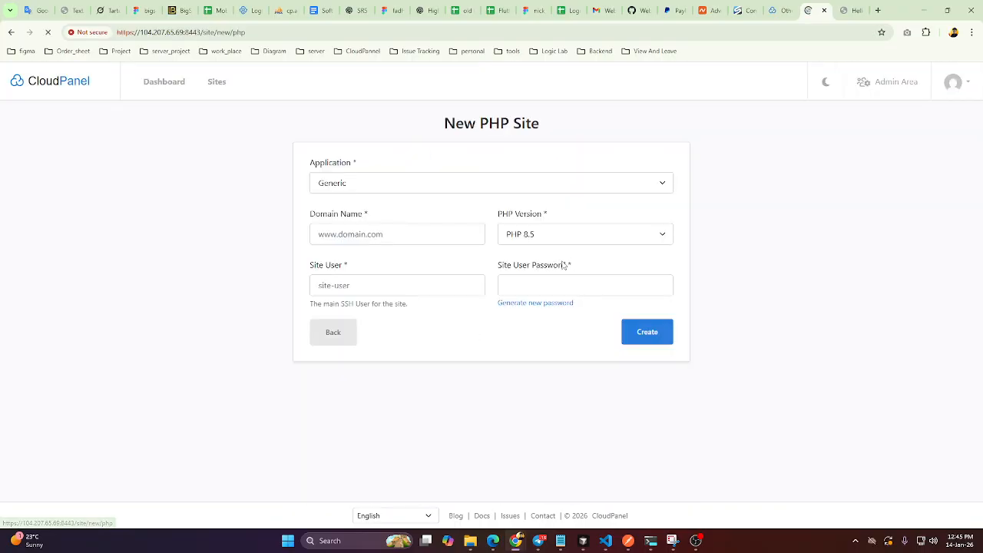
Set the PHP site's application to Laravel 11 and place the cursor in its domain name.
left_click(388, 188)
scroll(375, 438, "down", 3)
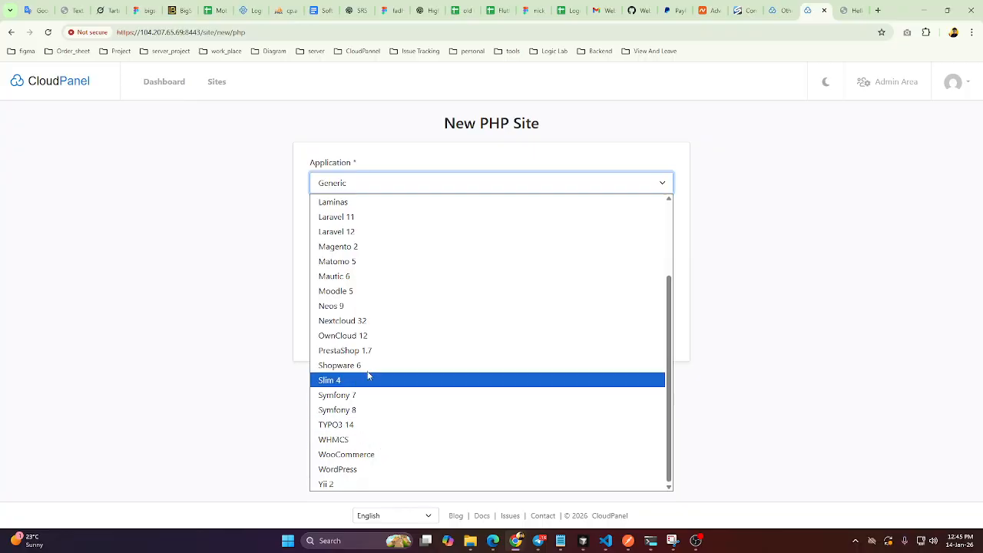
left_click(350, 216)
left_click(407, 237)
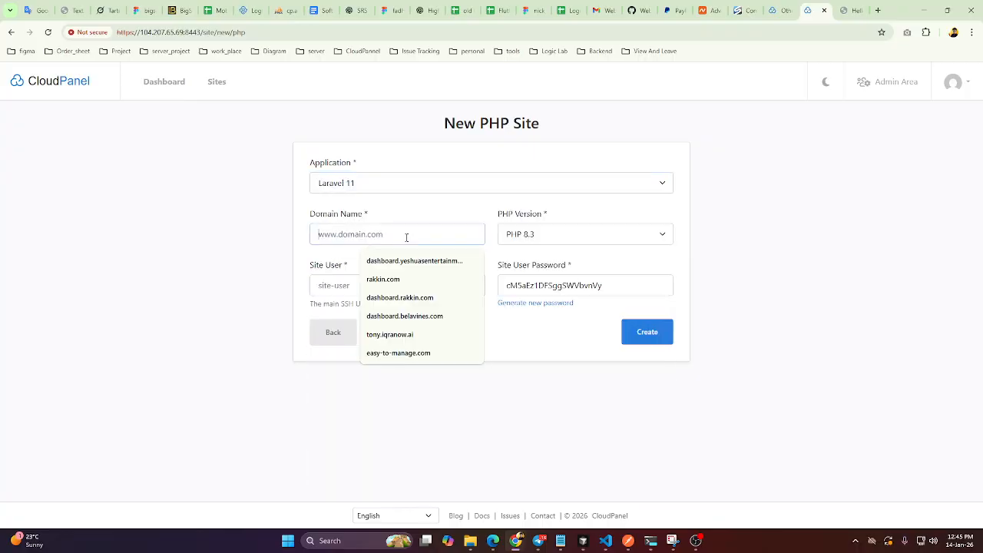
key("ctrl+v")
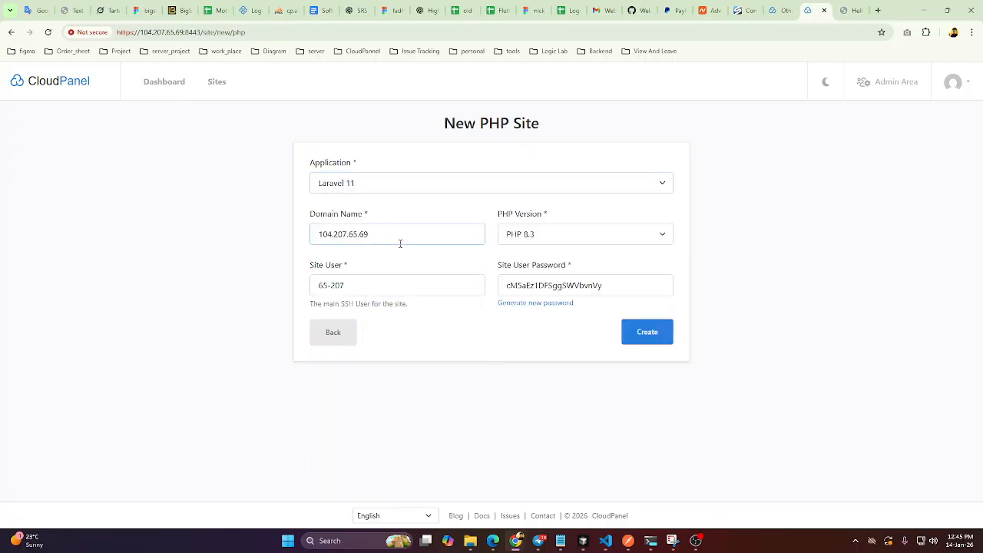
key("ctrl+a")
key("BackSpace")
Set the PHP site's domain name to dashboard.skillquestlearning.com, reusing the domain copied from the live page's address.
type("d")
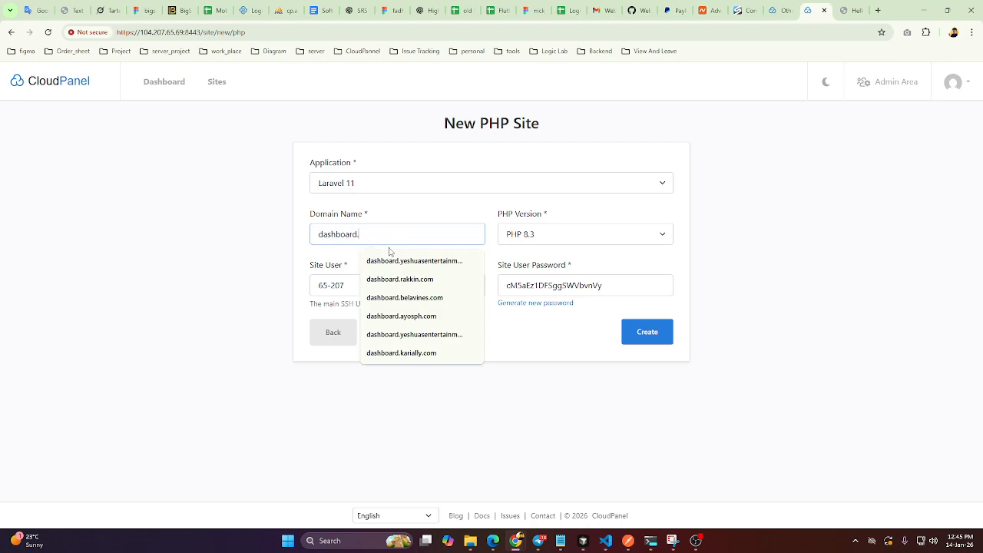
left_click(846, 10)
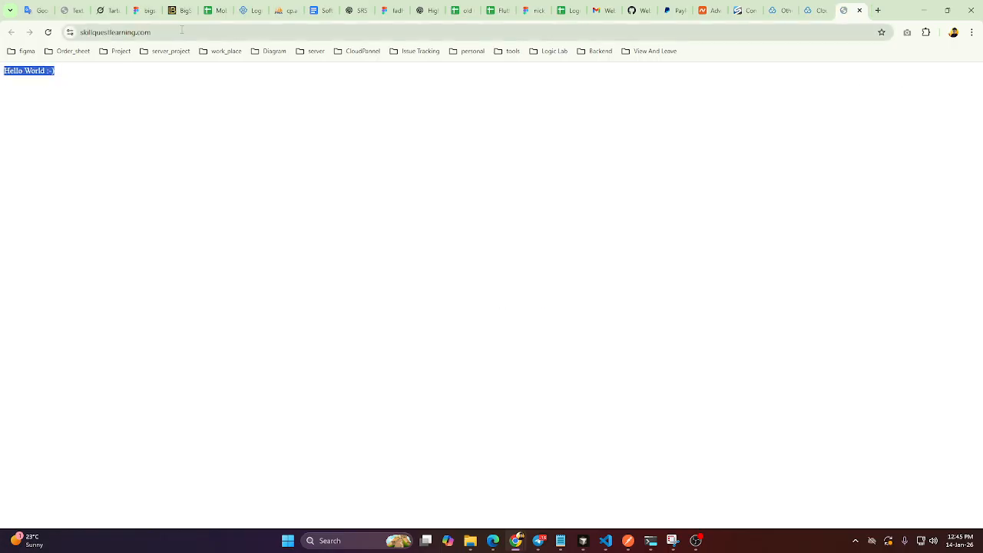
left_click(100, 32)
key("ctrl+c")
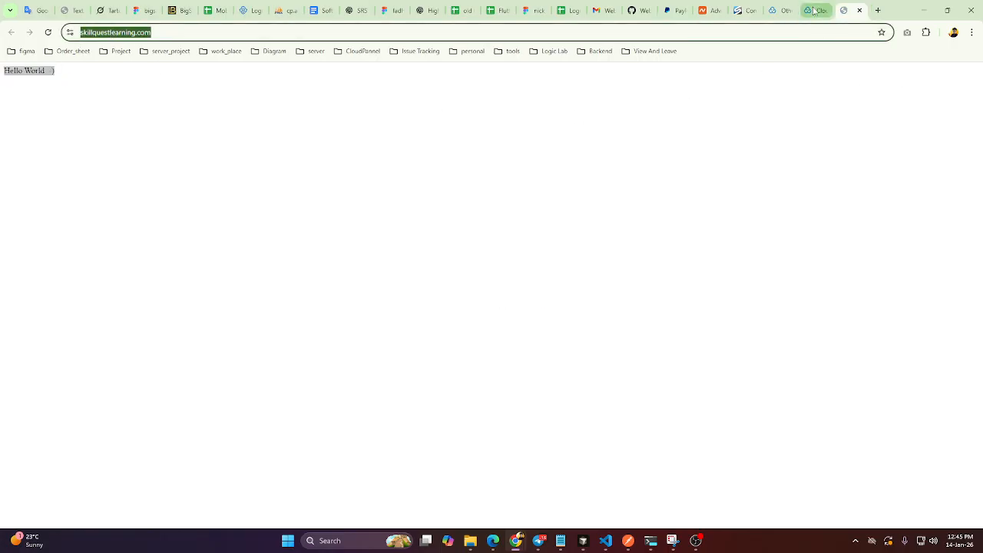
left_click(814, 10)
key("ctrl+v")
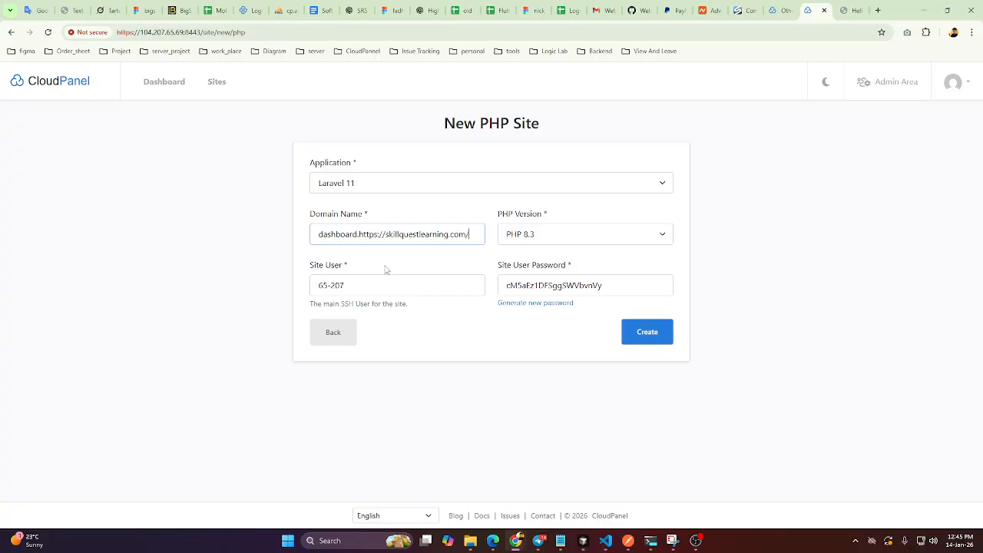
left_click_drag(386, 237, 362, 241)
key("BackSpace")
key("BackSpace")
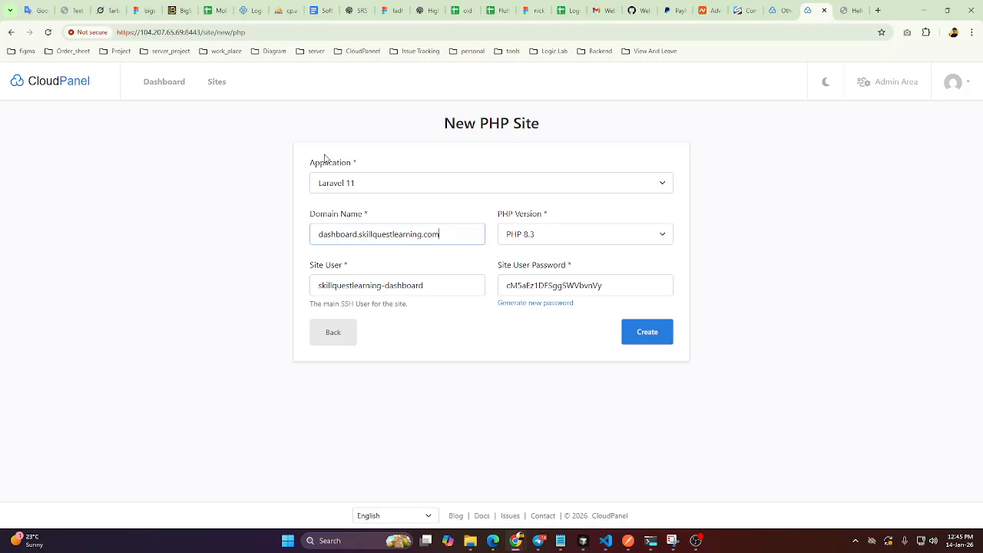
key("super+shift+s")
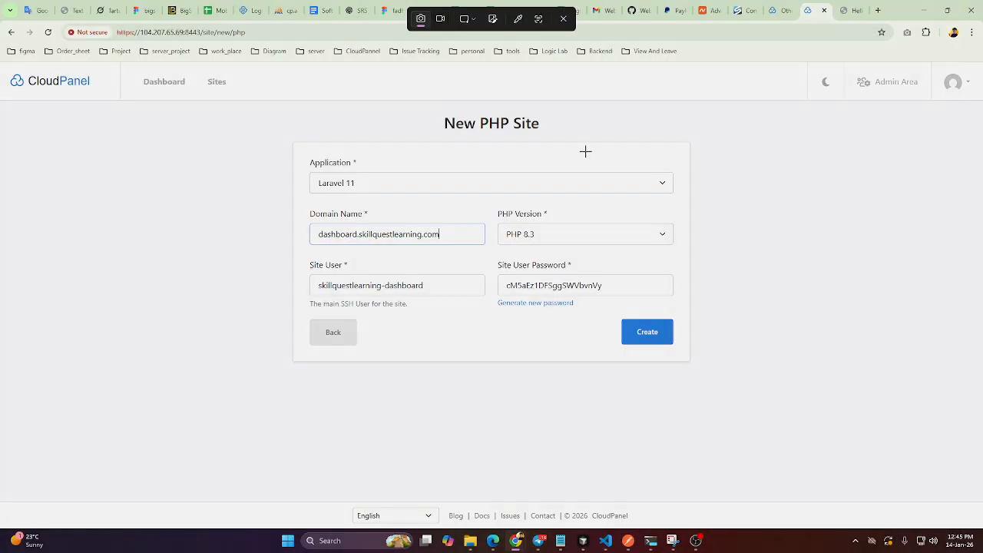
key("Escape")
left_click_drag(586, 305, 311, 165)
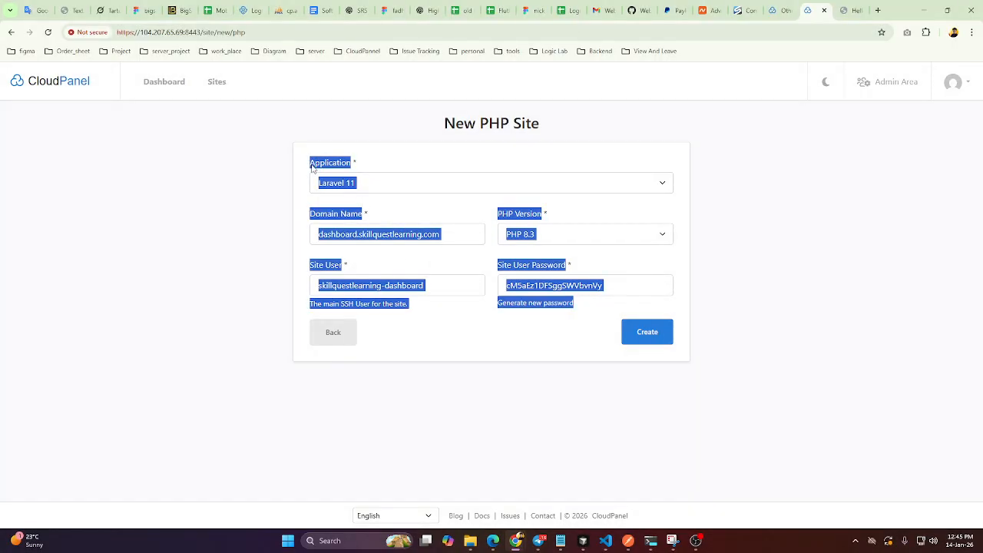
left_click(543, 333)
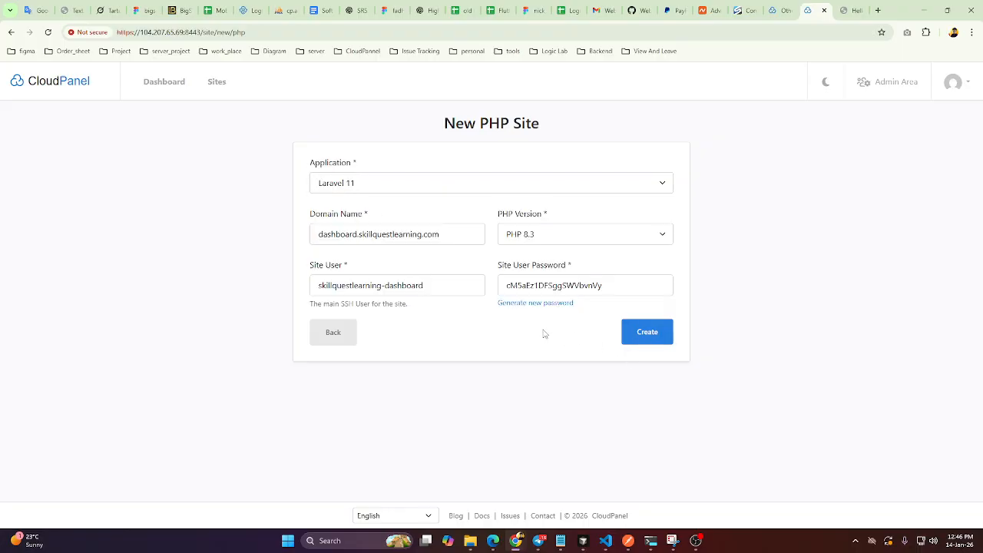
Create the PHP site and open the SSL/TLS certificates of dashboard.skillquestlearning.com.
left_click(645, 340)
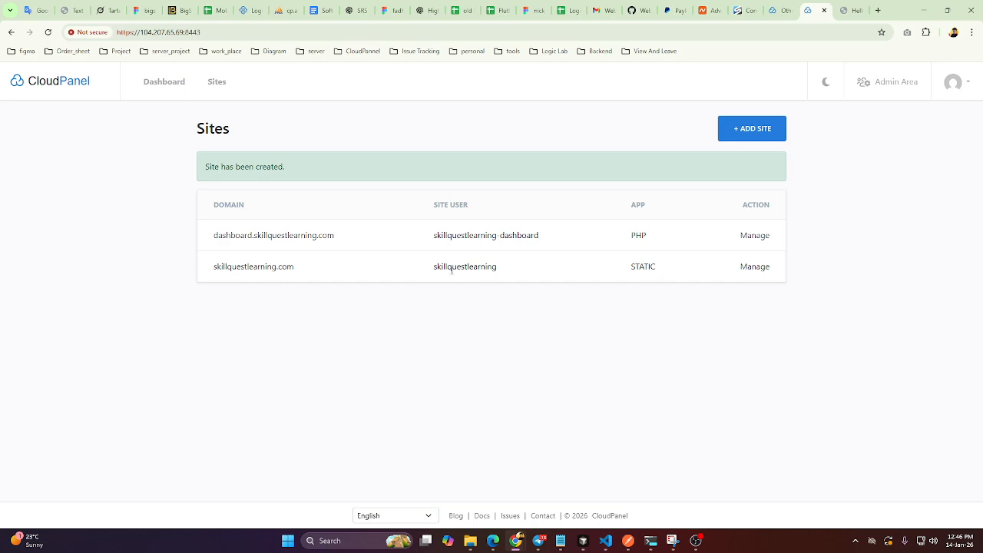
left_click(760, 240)
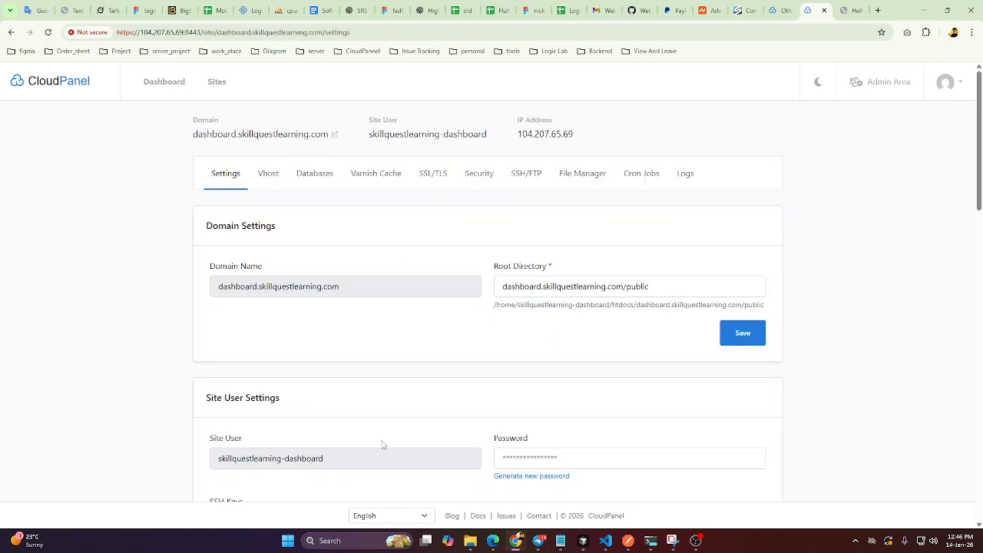
left_click(430, 179)
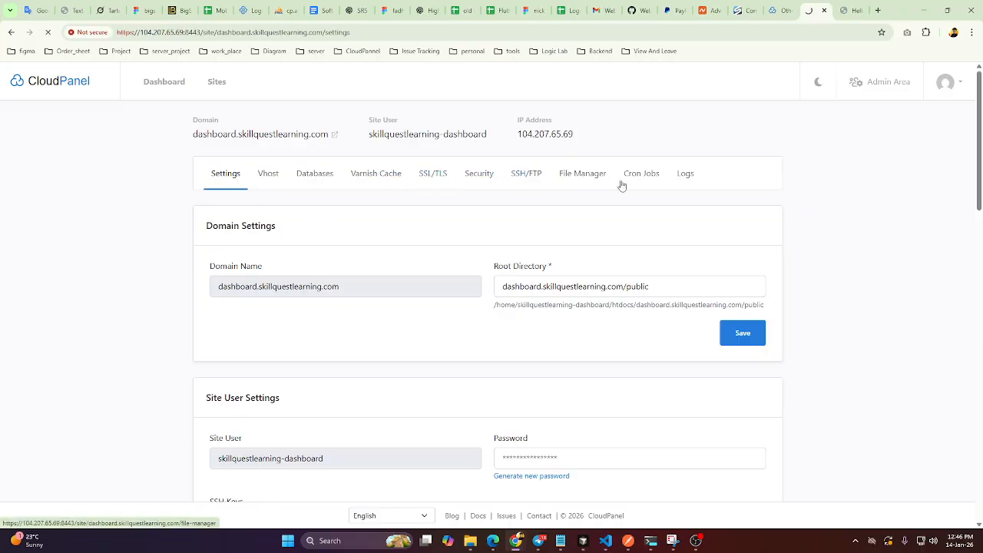
left_click(783, 19)
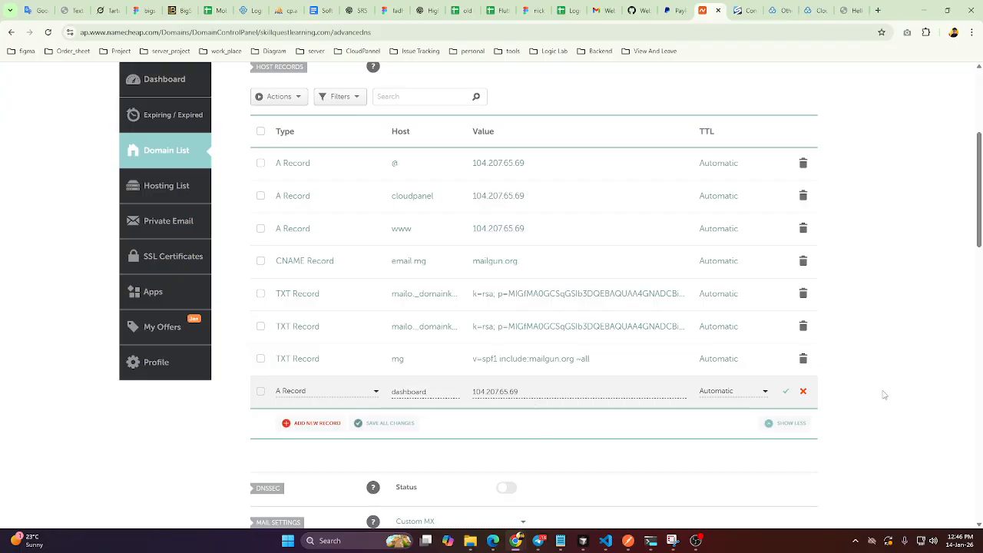
left_click(785, 392)
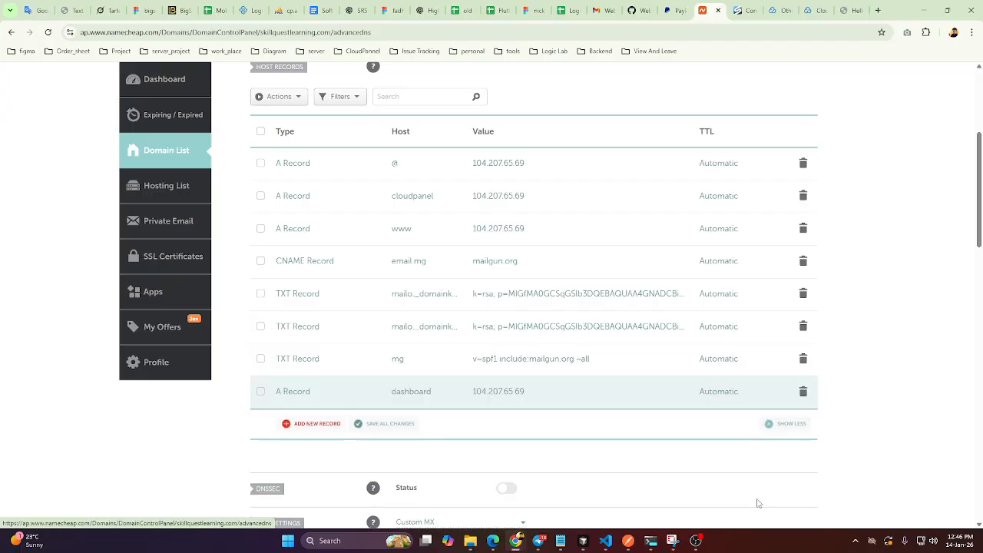
left_click(314, 424)
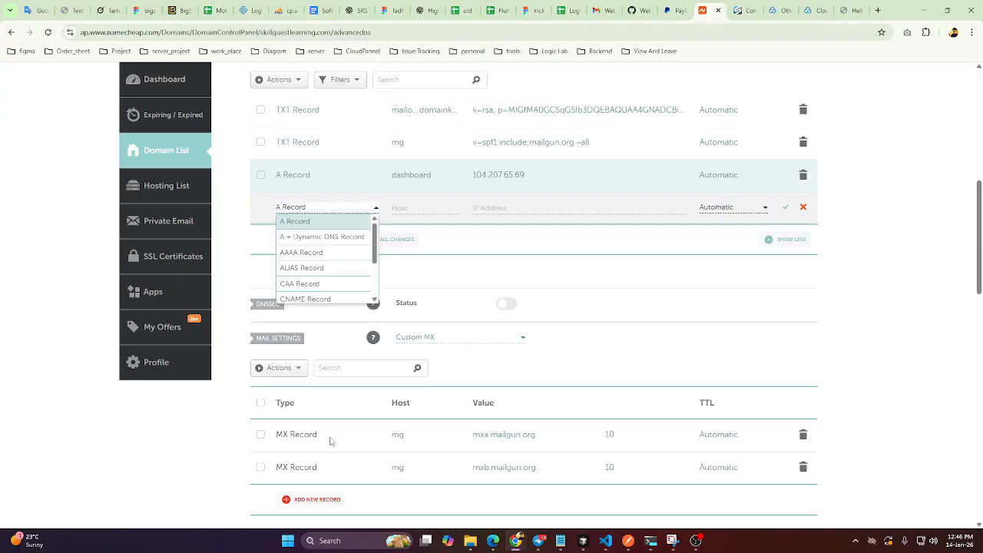
left_click(311, 294)
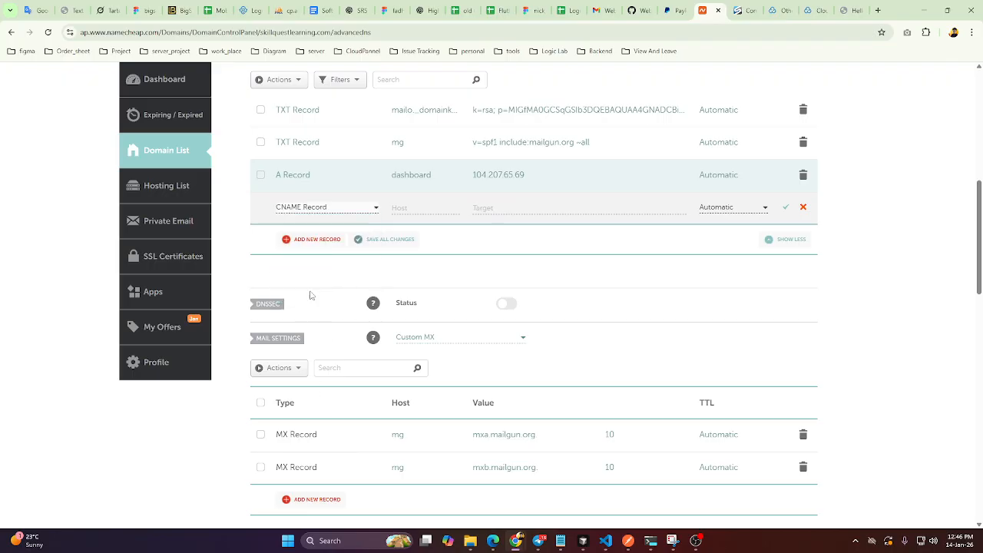
left_click(411, 208)
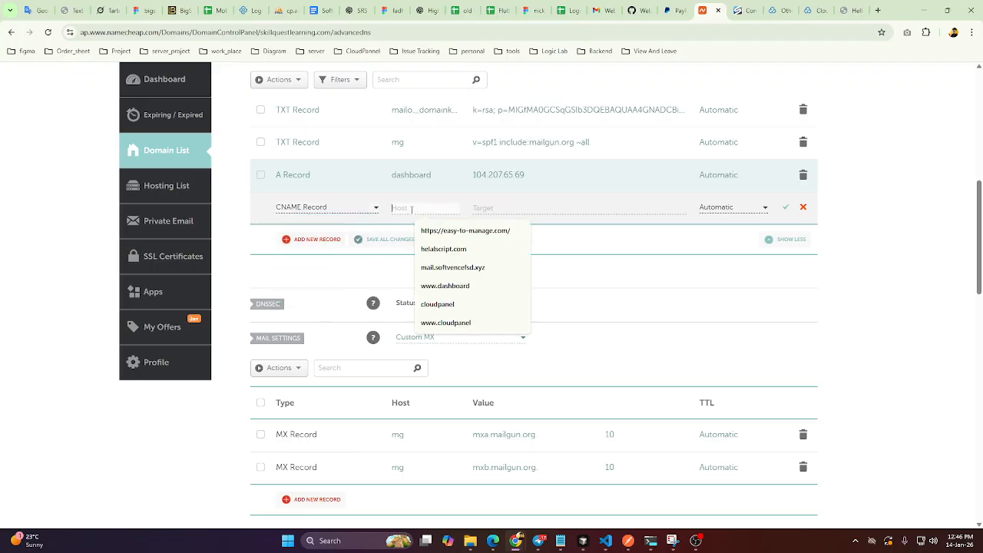
type("www.dashboard")
left_click(445, 231)
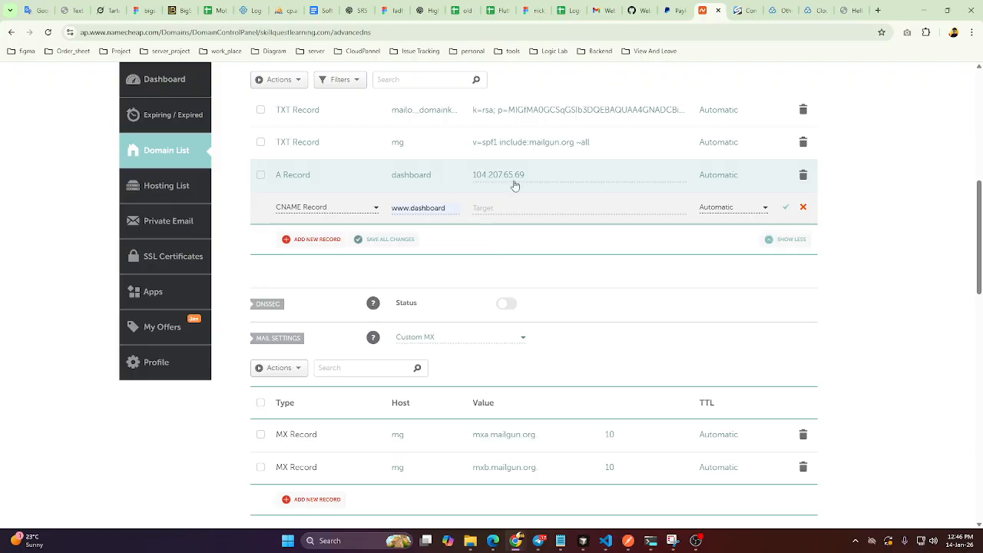
left_click(496, 204)
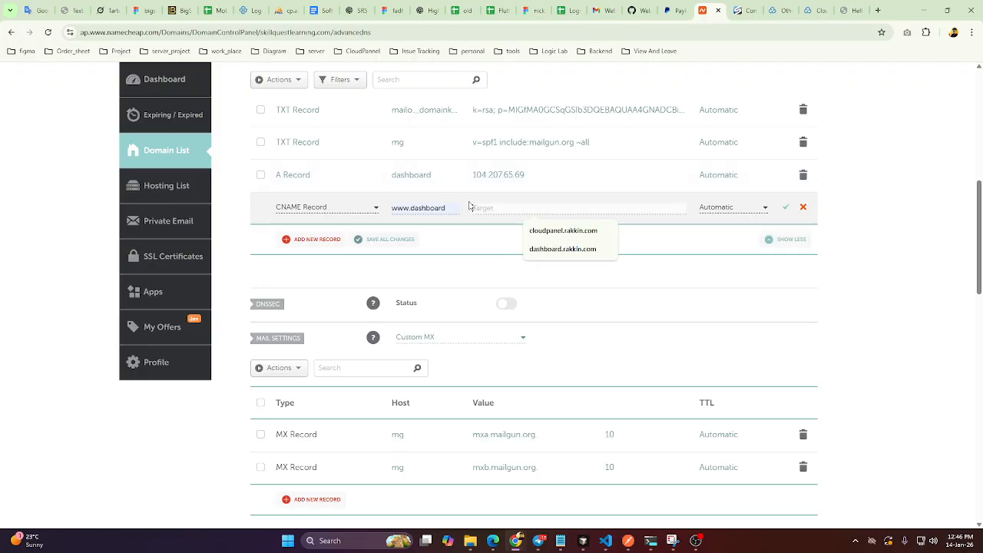
Copy the site's domain from CloudPanel into the CNAME record's target as dashboard.skillquestlearning.com and save the record.
left_click(811, 15)
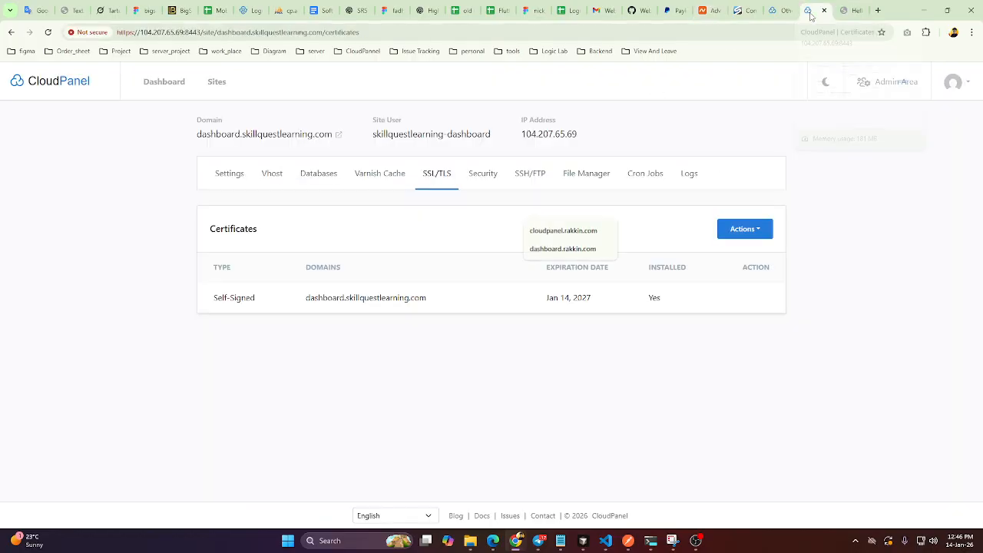
left_click_drag(197, 135, 334, 137)
key("ctrl+c")
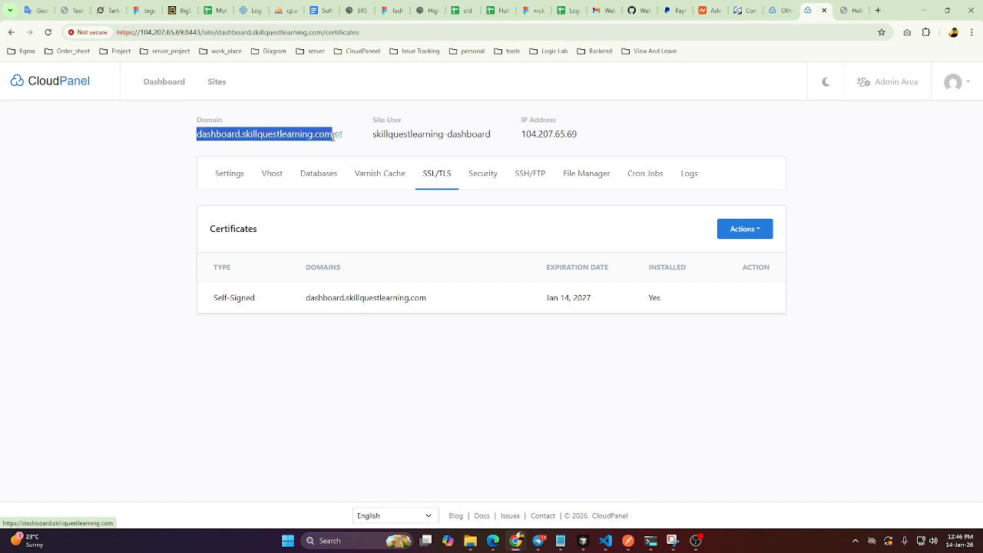
left_click(717, 15)
key("ctrl+v")
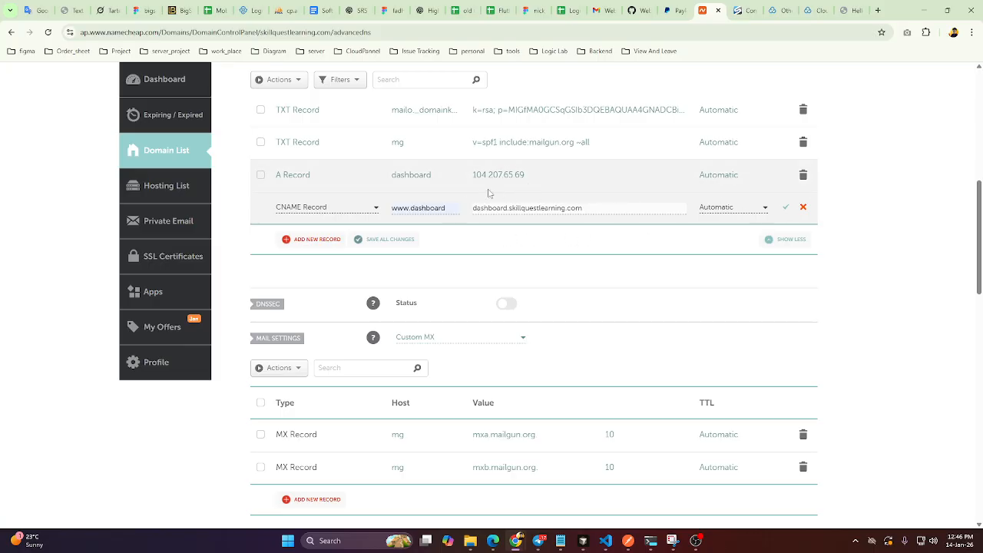
left_click(786, 208)
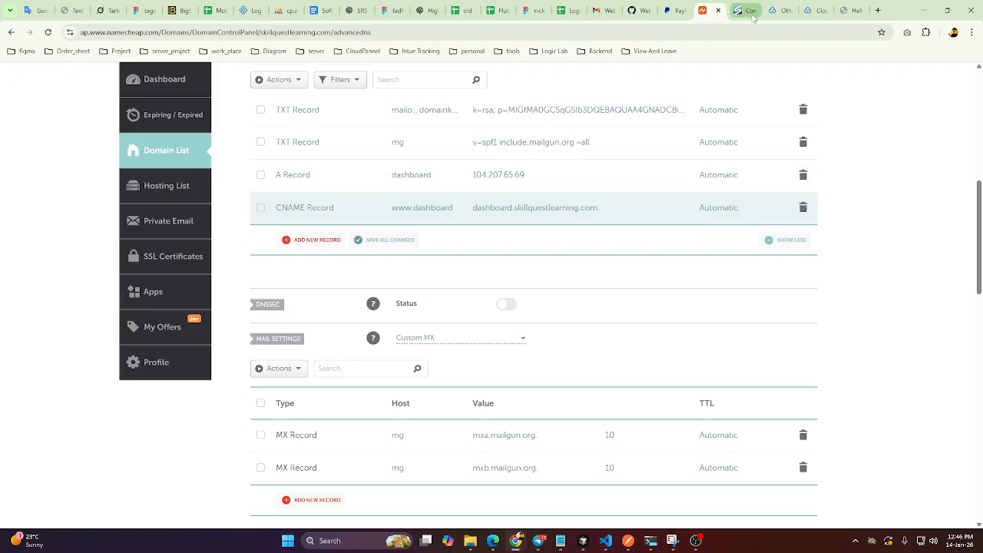
Close the CloudPanel documentation page and start a new Let's Encrypt certificate for the dashboard site.
left_click(813, 11)
left_click(779, 10)
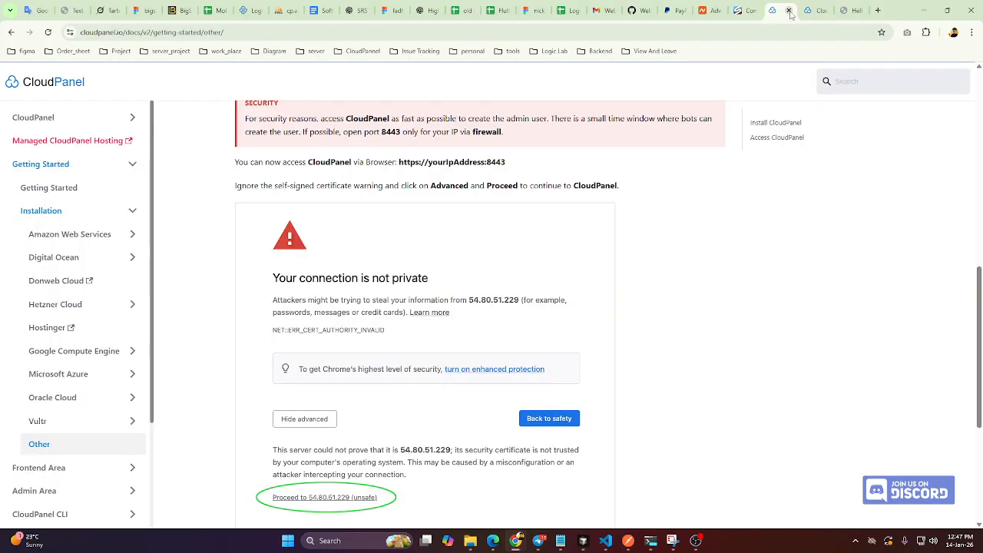
left_click(791, 10)
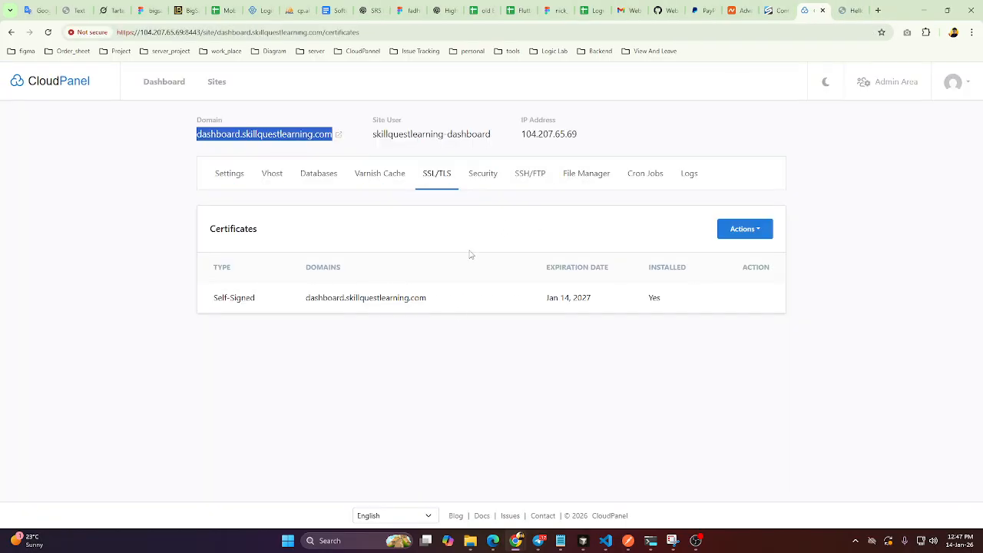
left_click(764, 229)
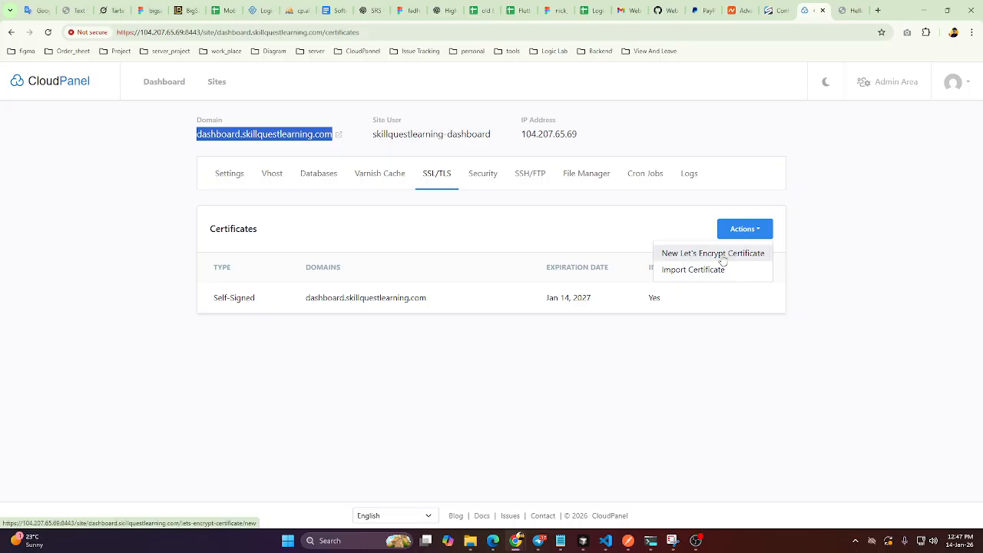
left_click(722, 257)
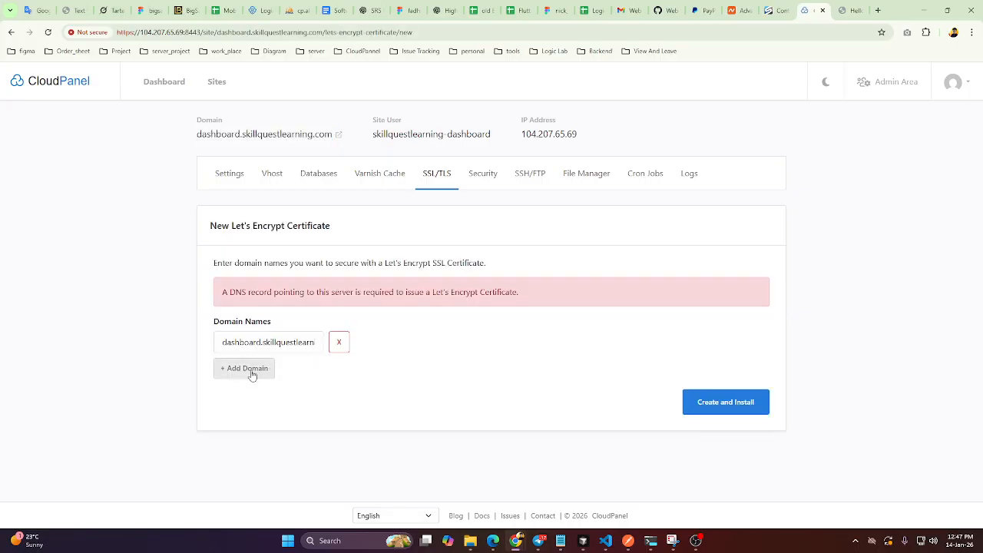
left_click(252, 373)
left_click(258, 370)
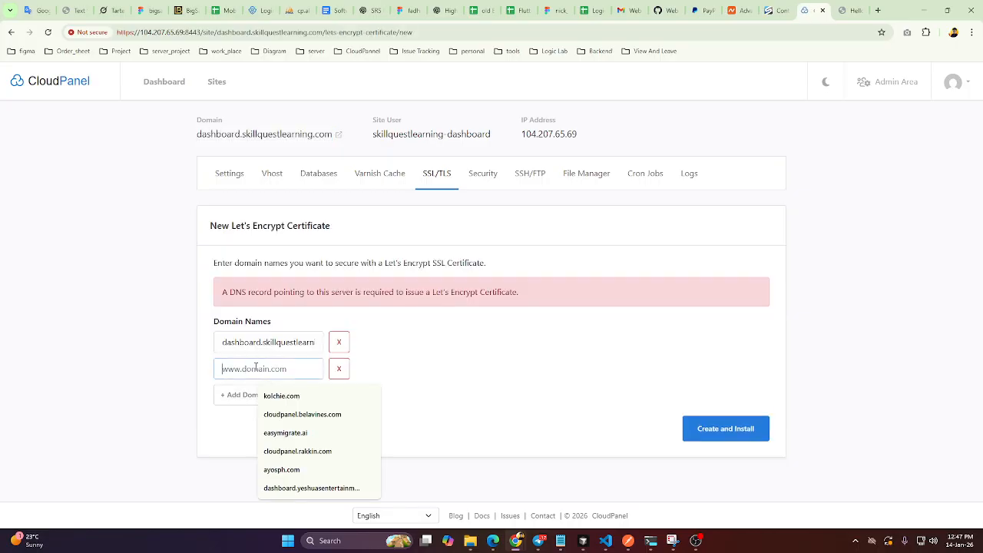
key("ctrl+v")
left_click_drag(243, 370, 224, 371)
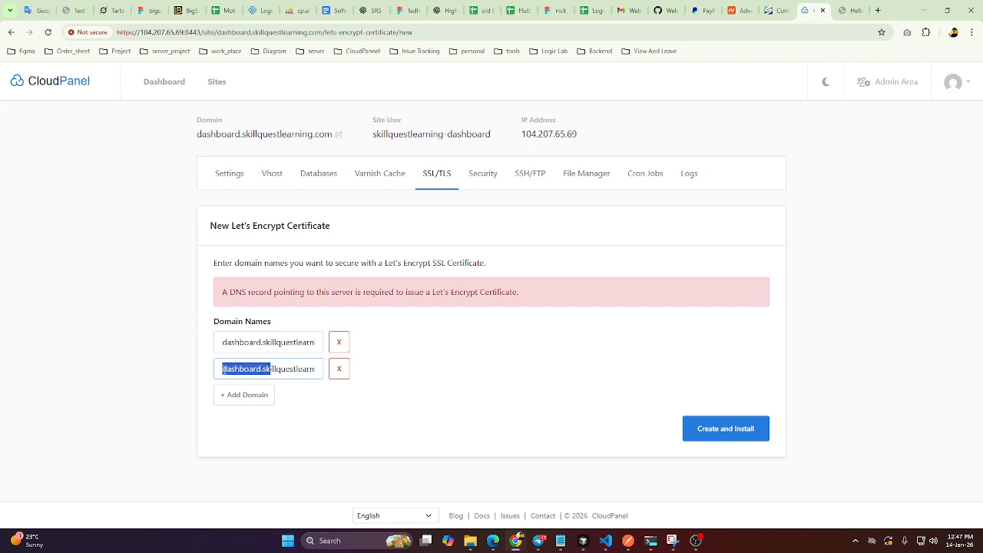
left_click(224, 372)
type("www")
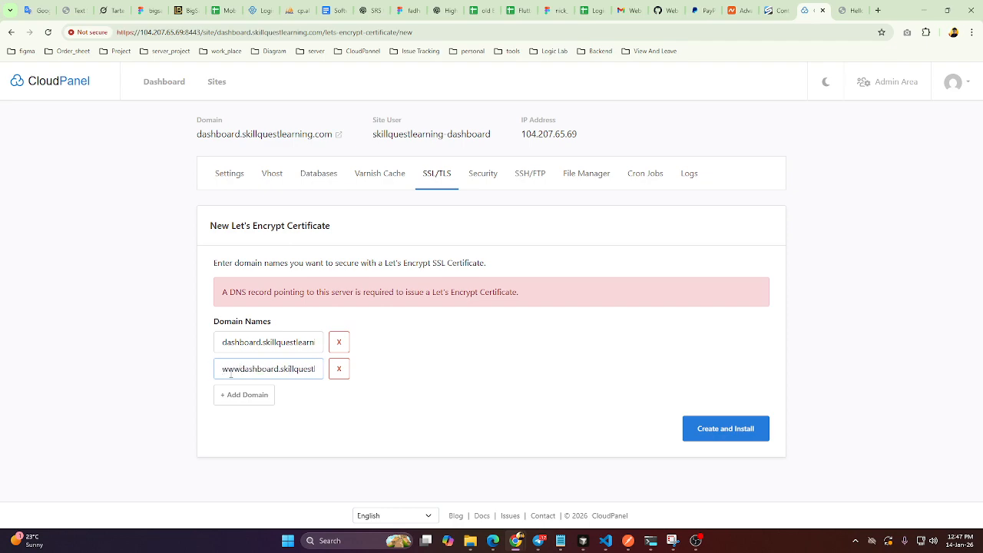
type(".")
left_click(726, 429)
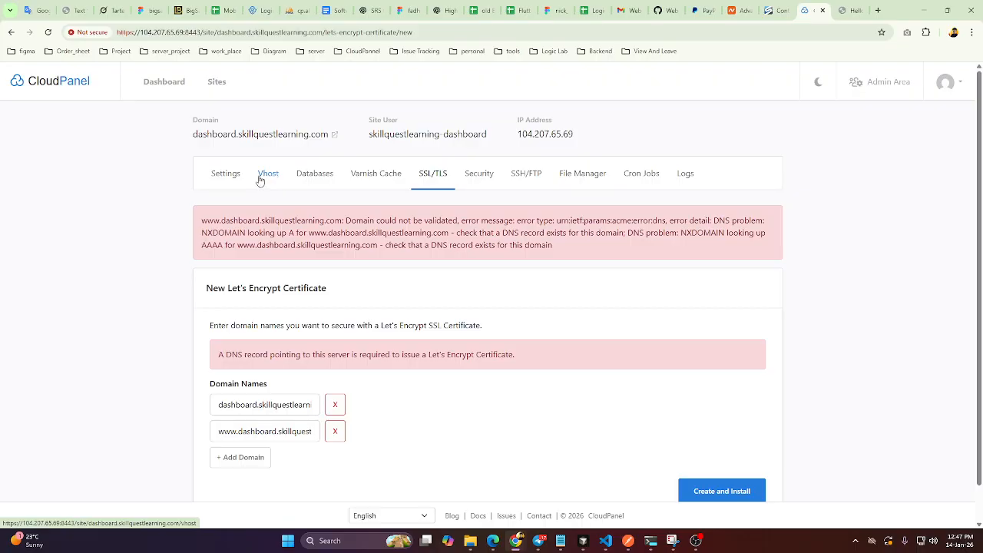
left_click(335, 431)
scroll(707, 483, "down", 1)
left_click(705, 458)
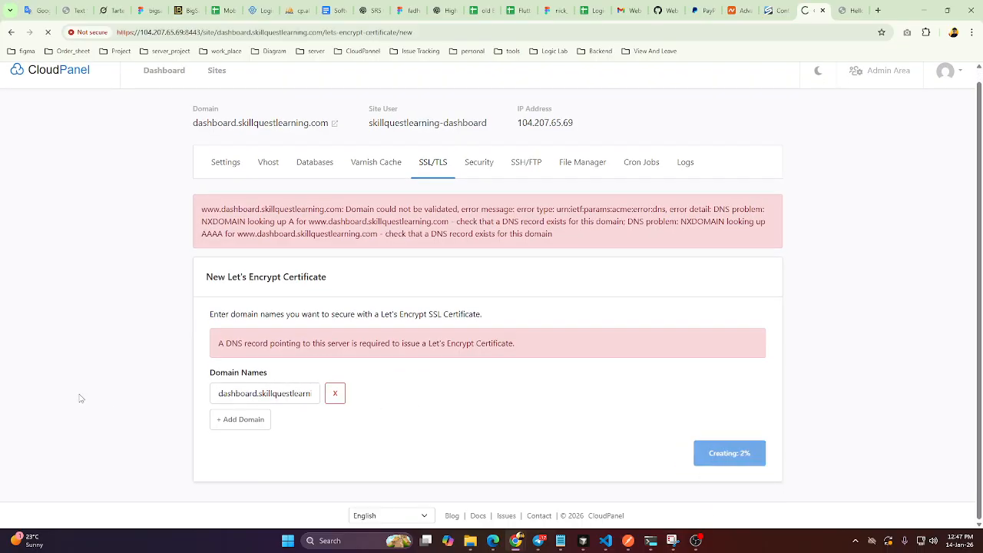